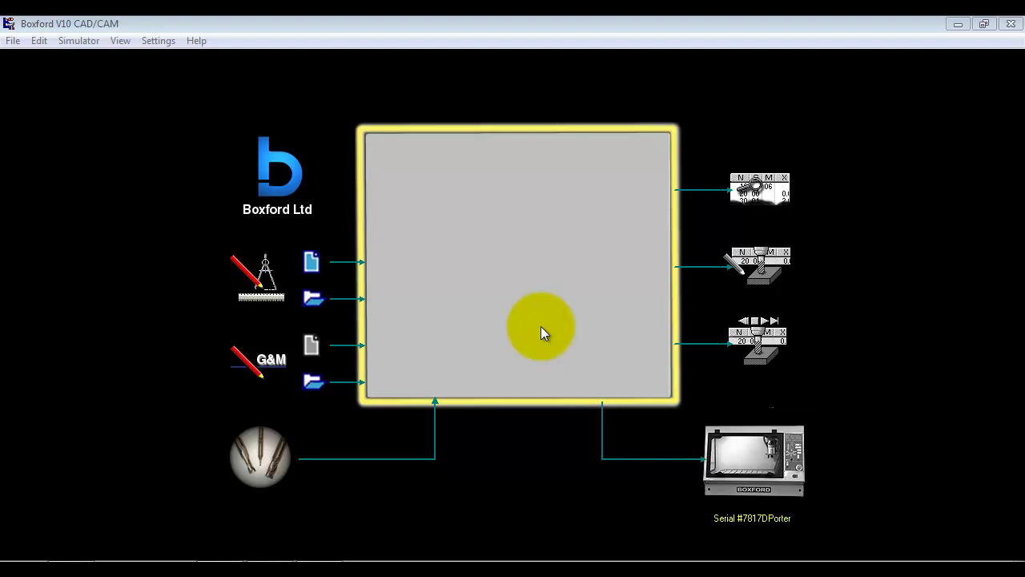
Dismiss the splash to start a blank drawing and switch to three-point arcs
click(316, 269)
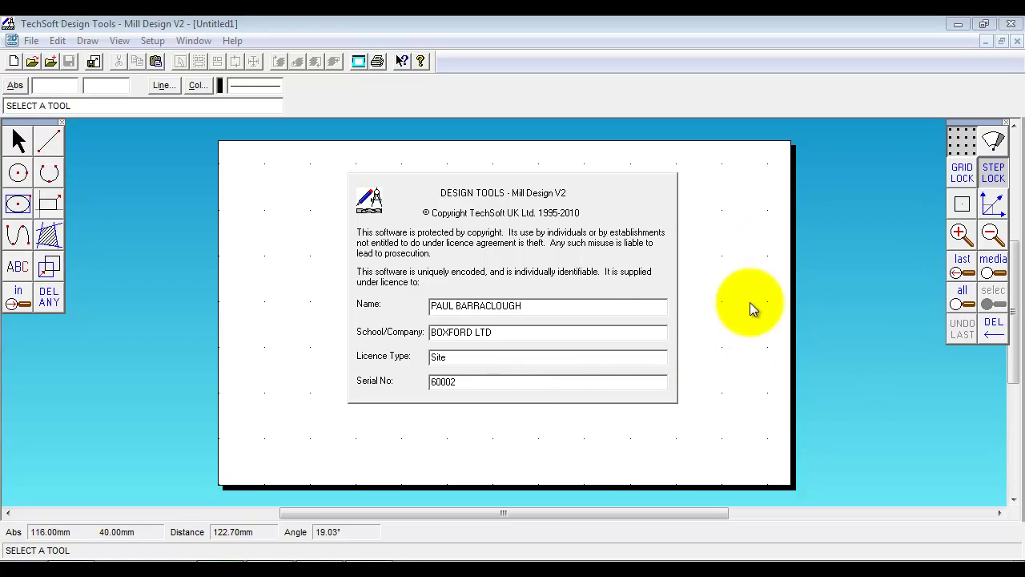
click(46, 172)
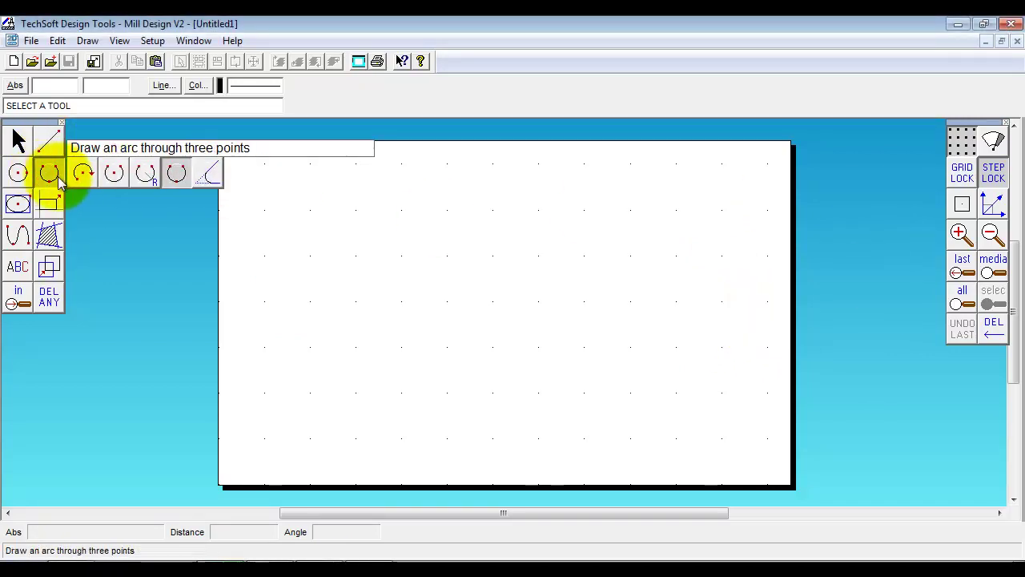
click(50, 180)
Review the importable file types such as DXF and WMF in Import File, then cancel without importing
click(31, 41)
click(108, 171)
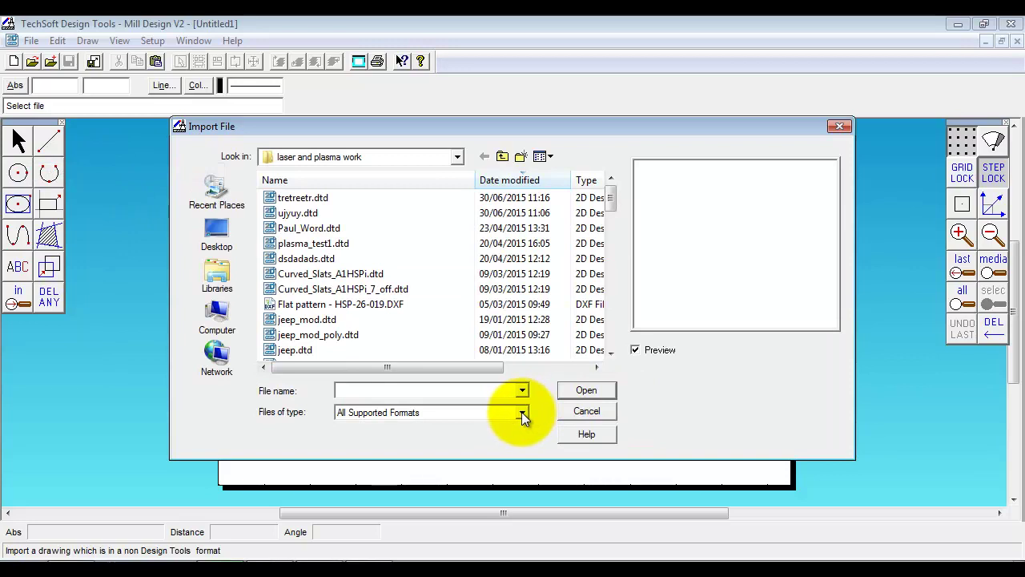
click(522, 412)
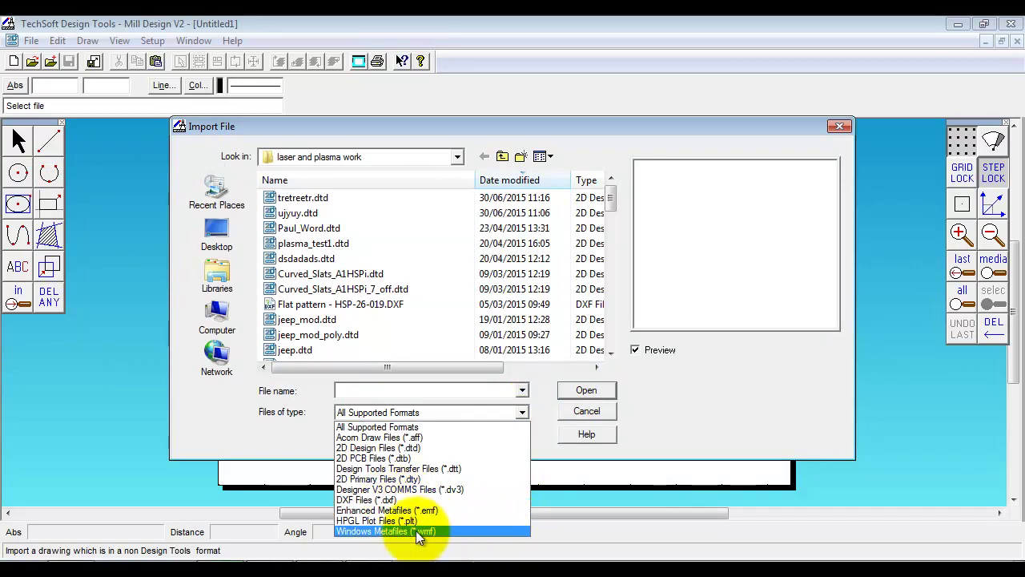
click(590, 412)
click(589, 412)
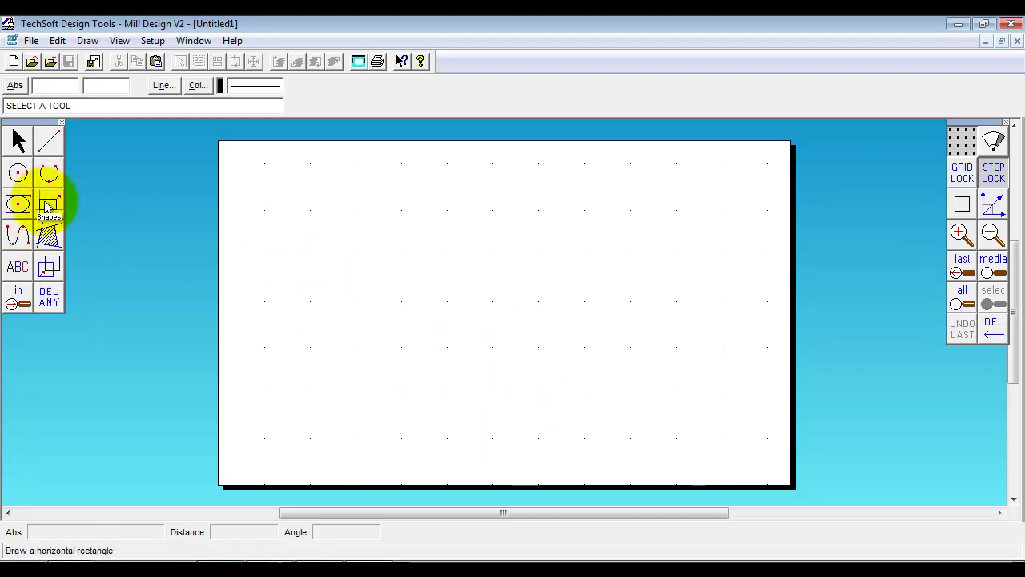
Draw a centre-point circle near the middle of the sheet
click(17, 172)
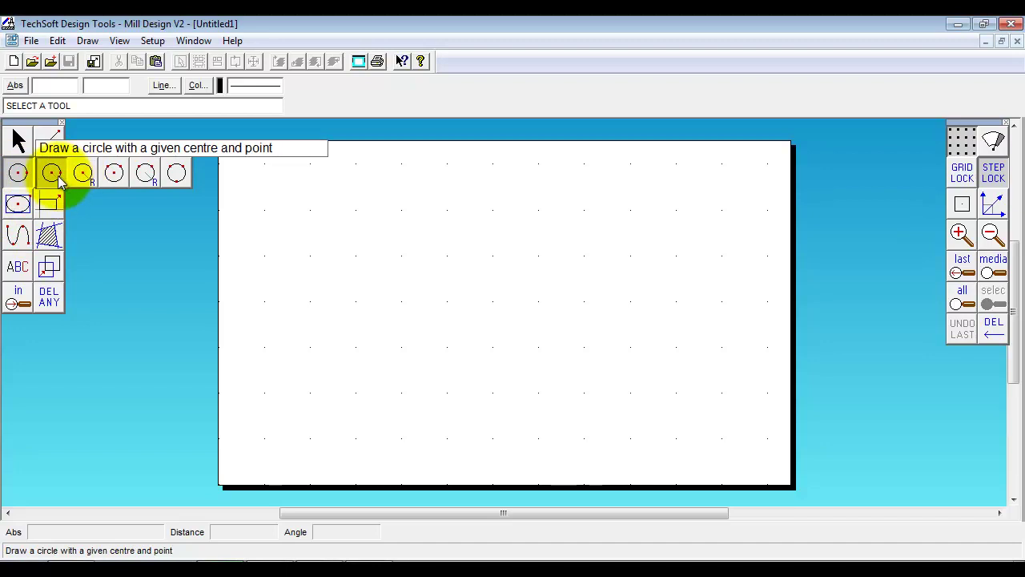
click(51, 171)
click(511, 356)
click(501, 282)
Draw a five-sided regular polygon centred inside the circle and bring up Boundary Fill settings
click(53, 205)
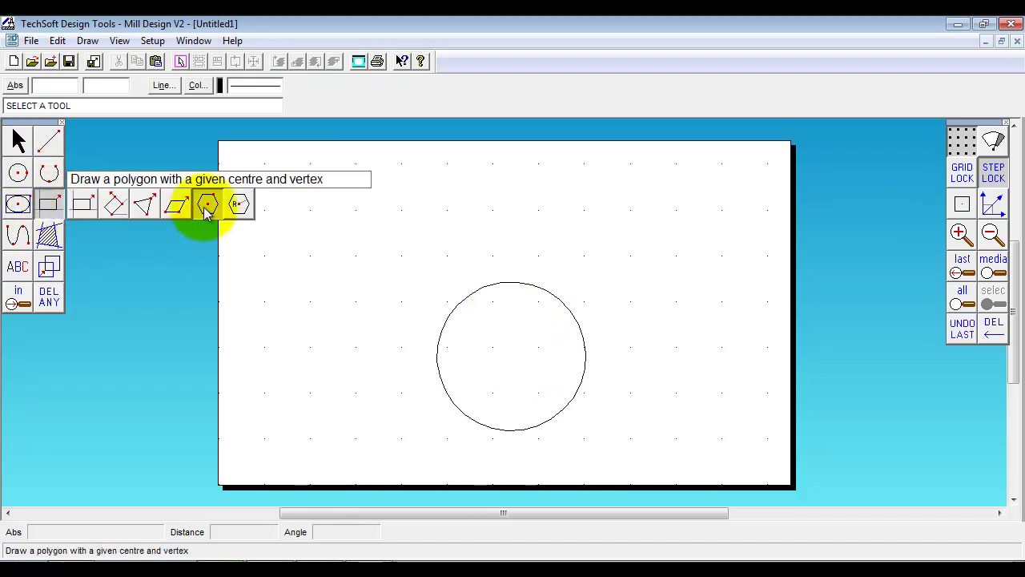
click(207, 207)
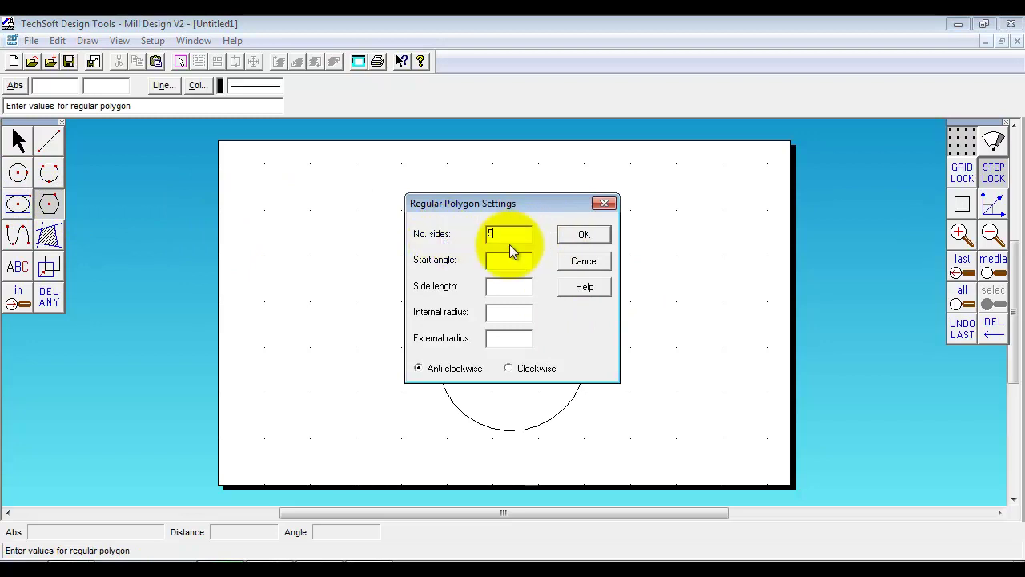
click(580, 240)
click(520, 369)
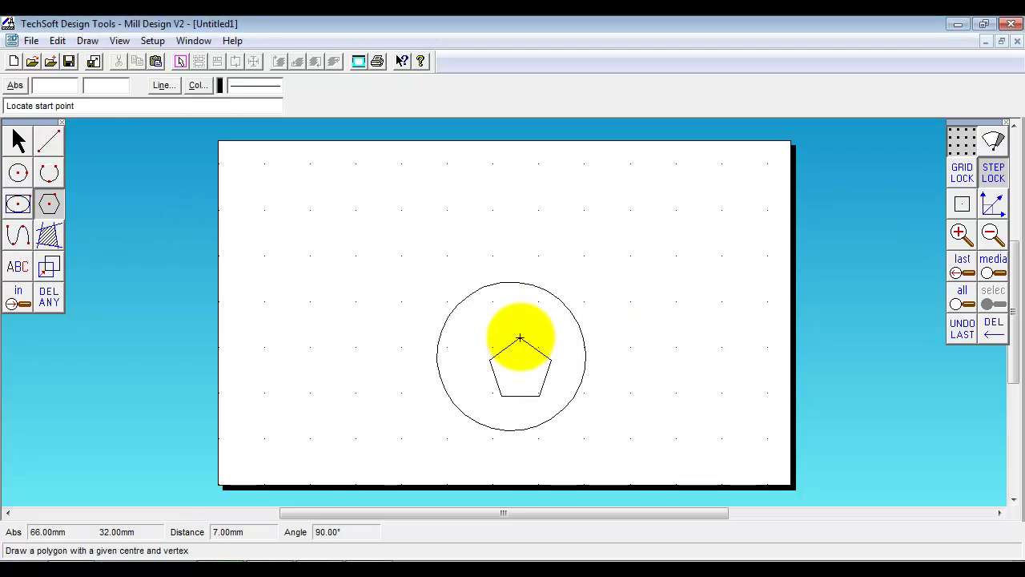
click(519, 339)
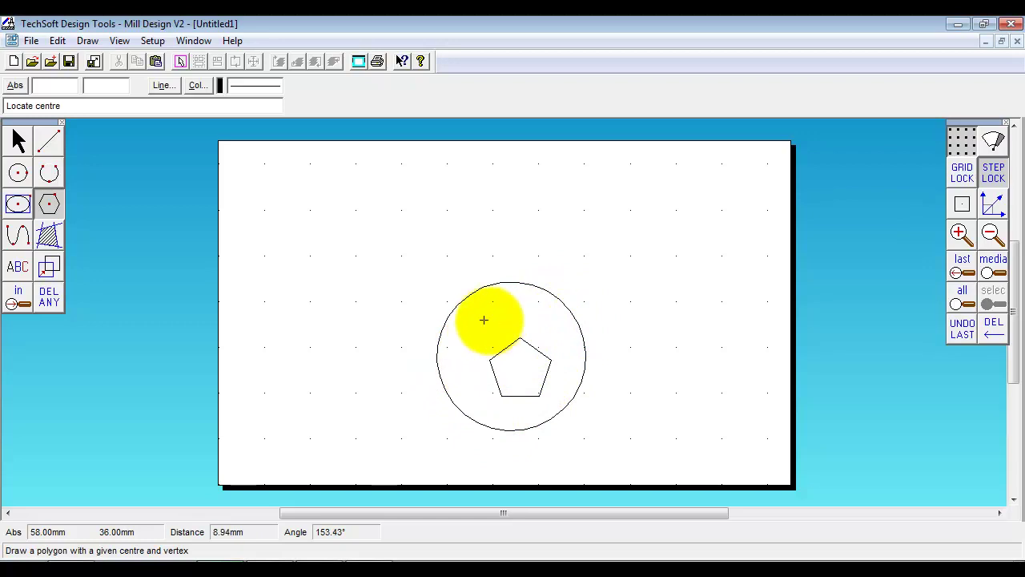
click(50, 238)
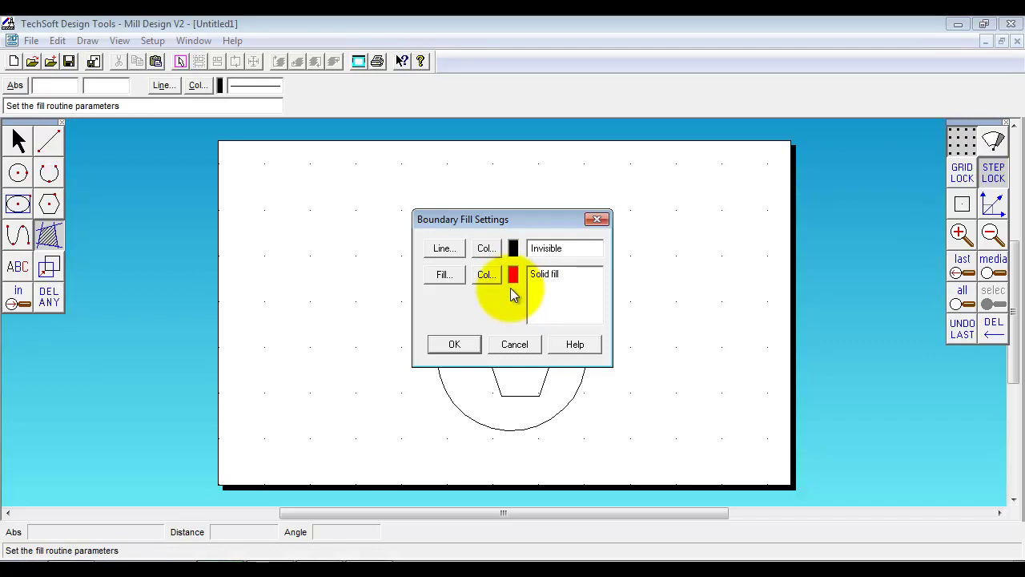
Fill the circle solid red, keeping the pentagon as an unfilled white island
click(460, 343)
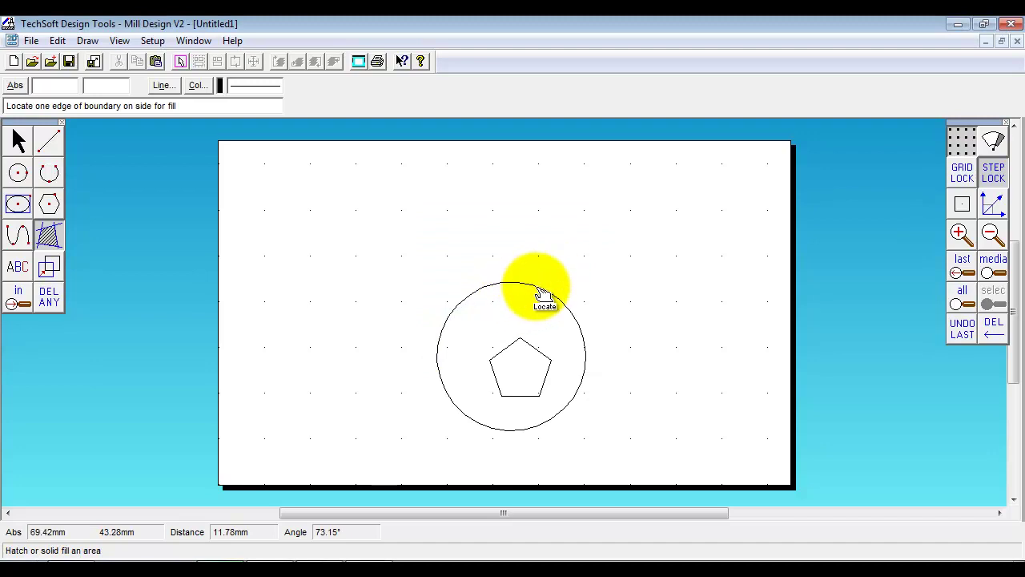
click(542, 293)
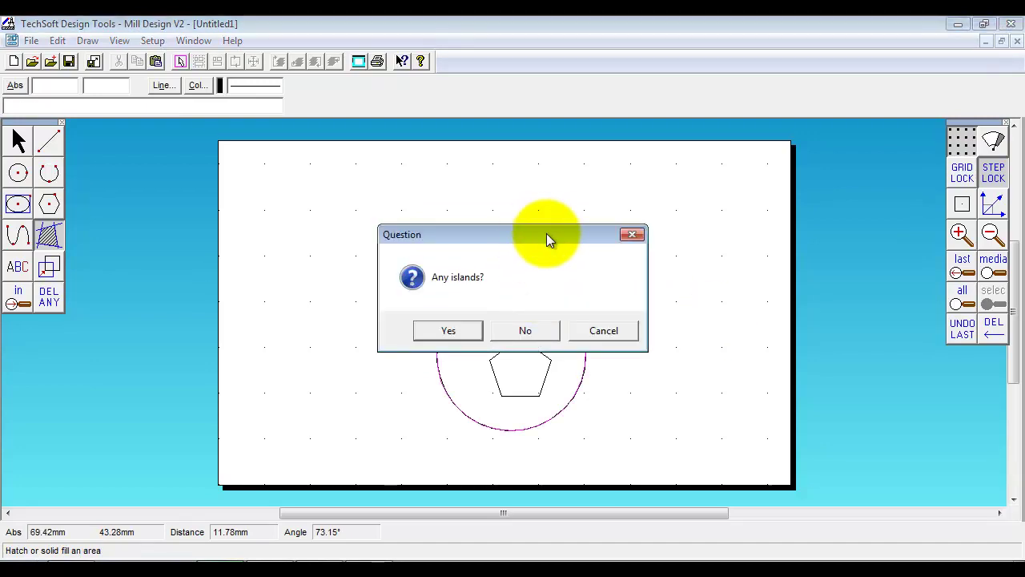
drag(545, 237, 704, 170)
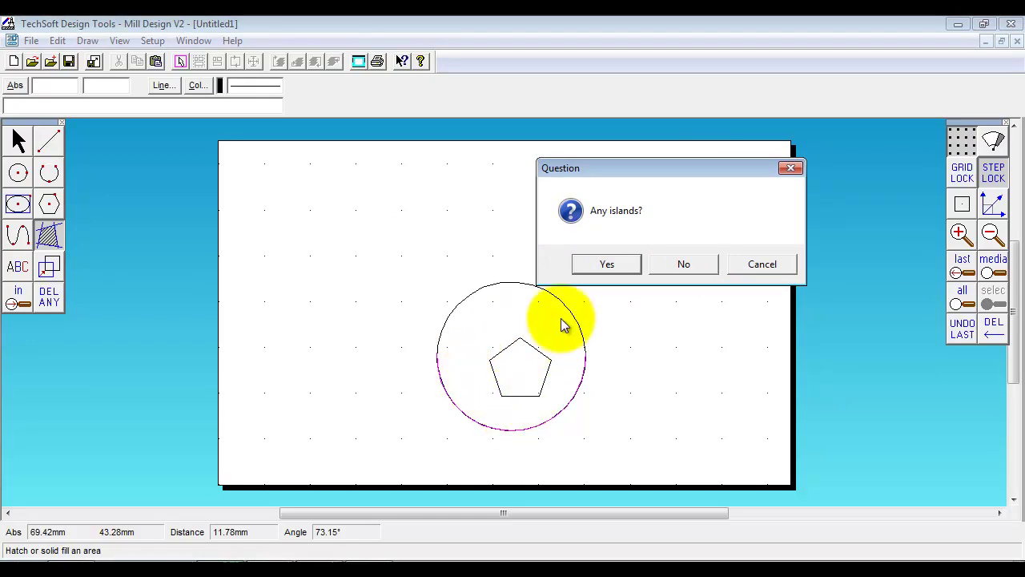
click(611, 265)
click(531, 347)
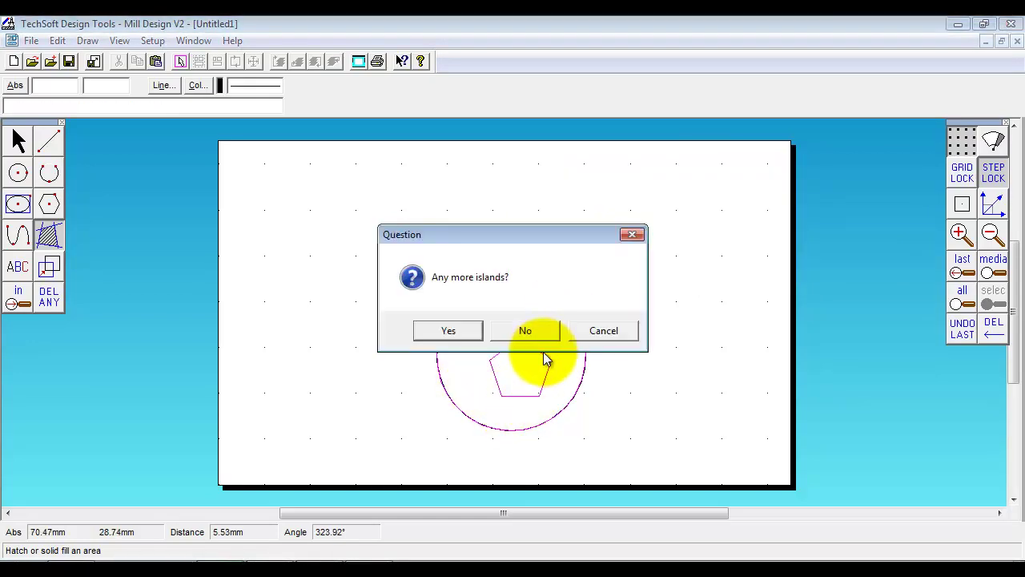
drag(554, 243, 765, 143)
click(736, 237)
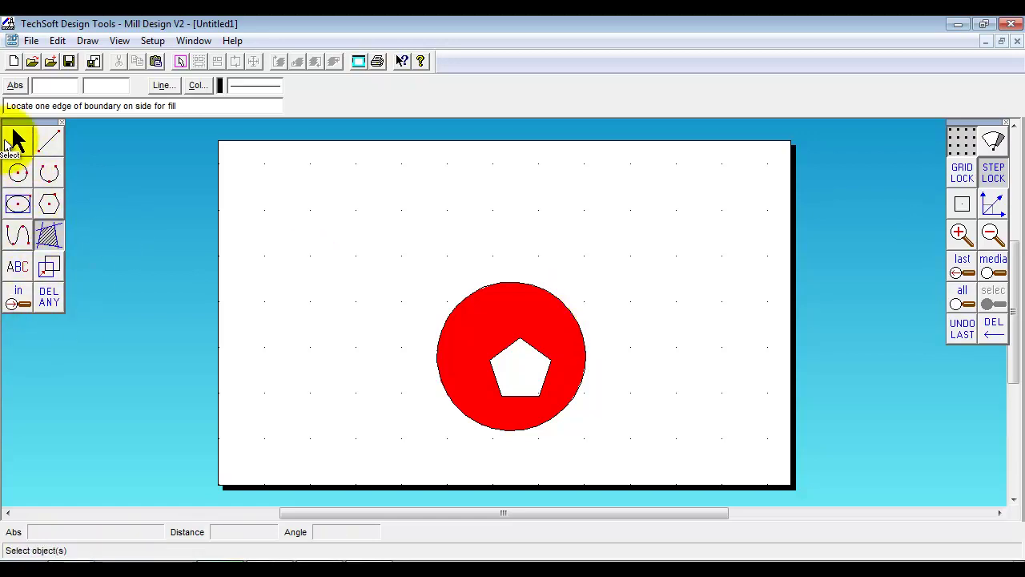
Add the text 'CAM' in Arial Rounded MT Bold Oblique near the top left
click(17, 267)
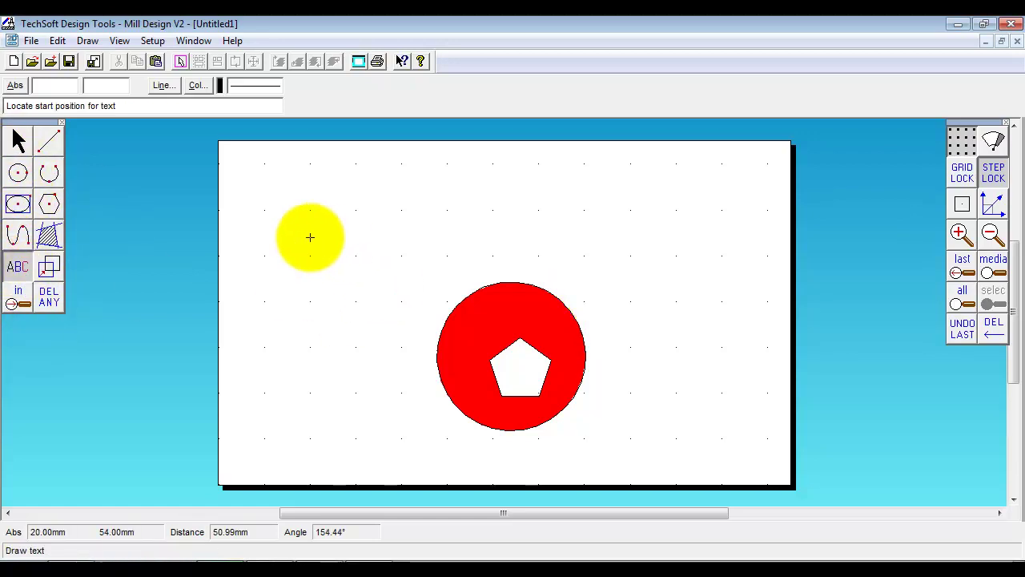
click(310, 237)
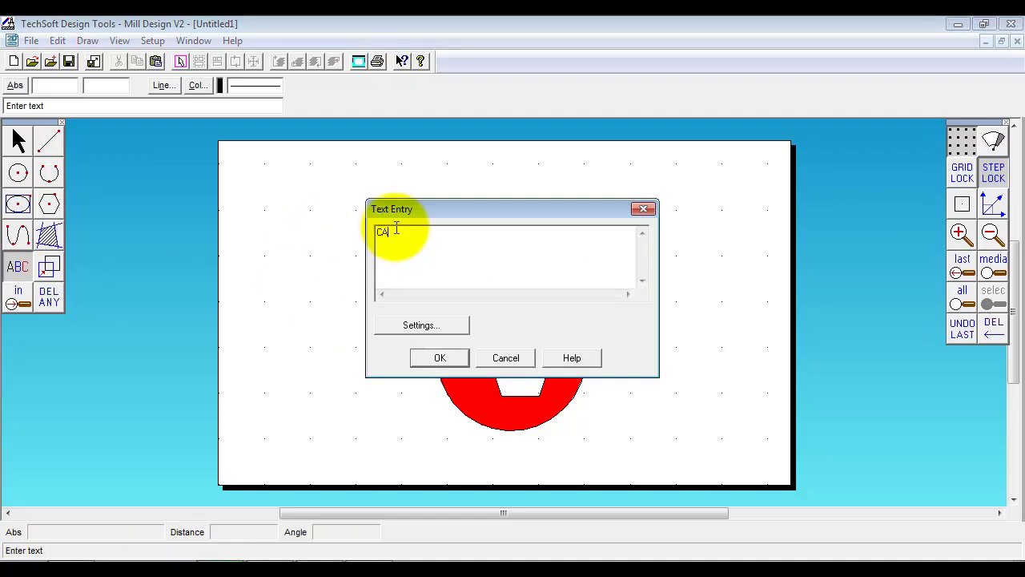
click(421, 329)
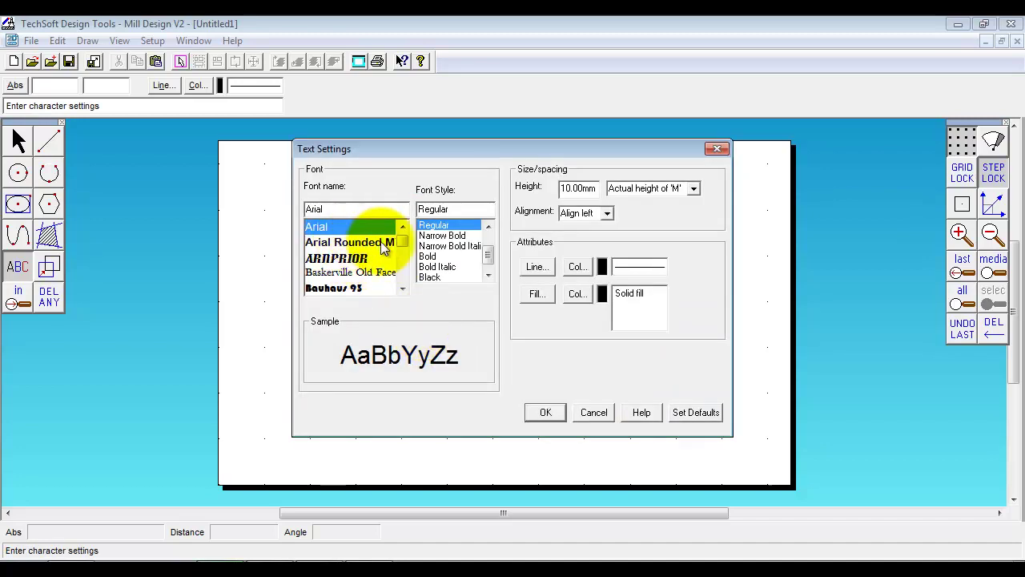
click(340, 243)
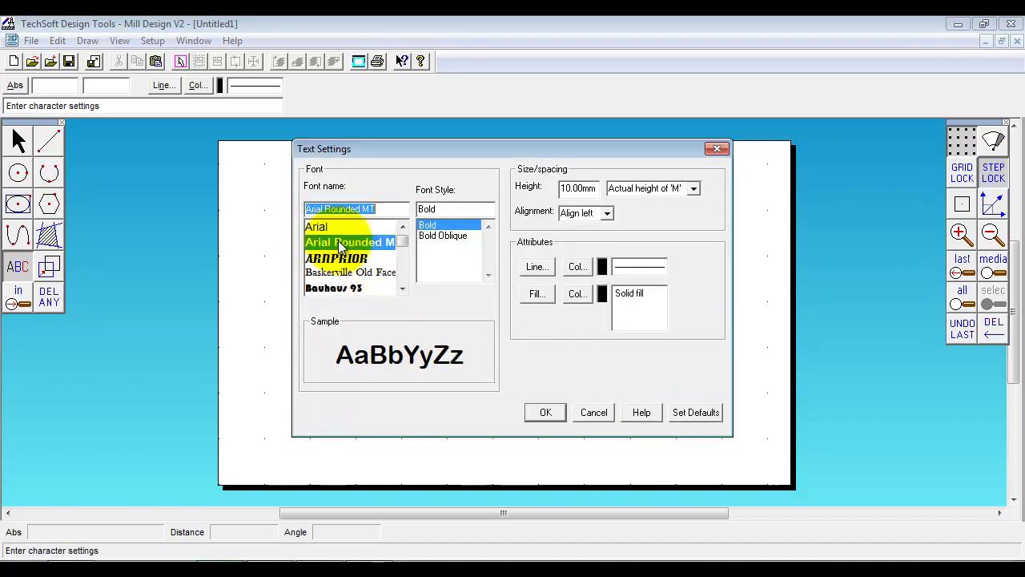
click(436, 237)
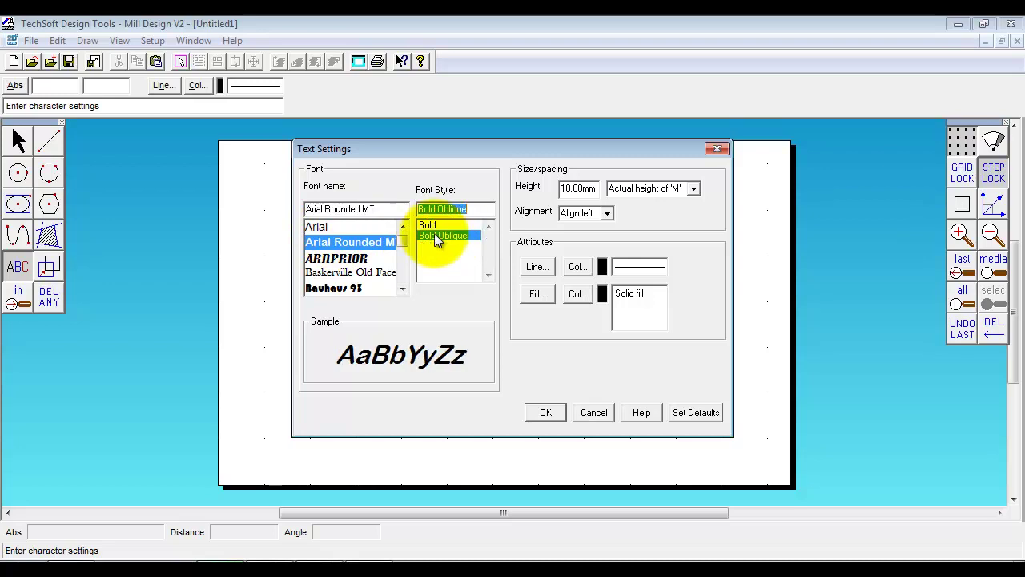
click(545, 412)
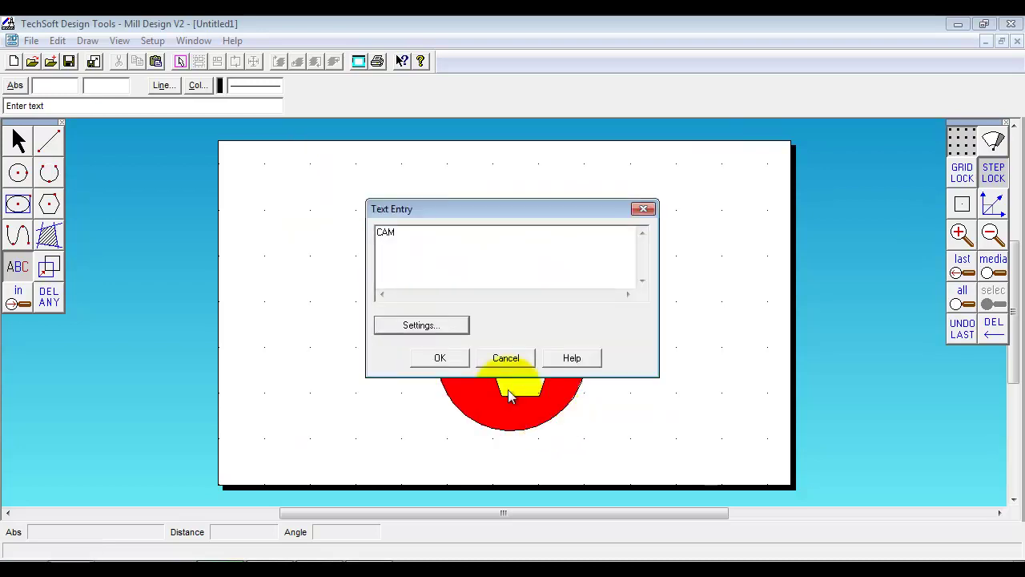
click(442, 358)
Move the CAM text up and left and enlarge it to span the sheet
click(18, 142)
click(408, 213)
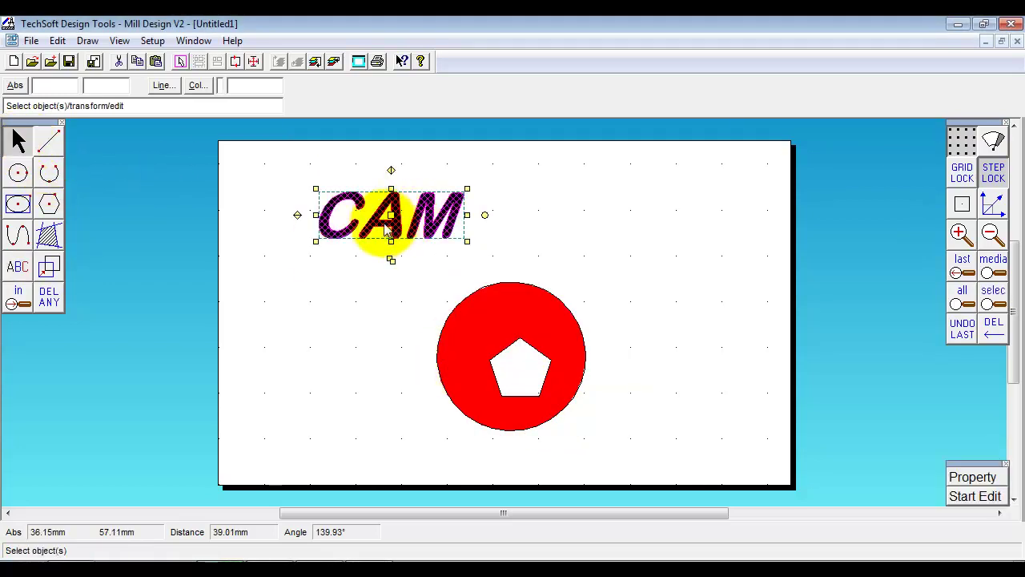
drag(396, 224, 359, 205)
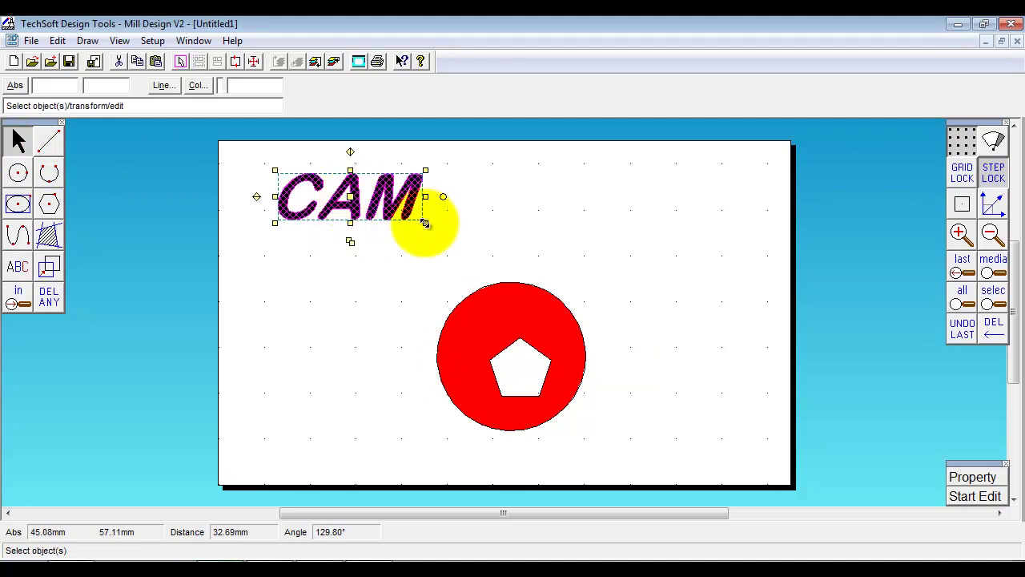
drag(426, 224, 749, 277)
click(685, 313)
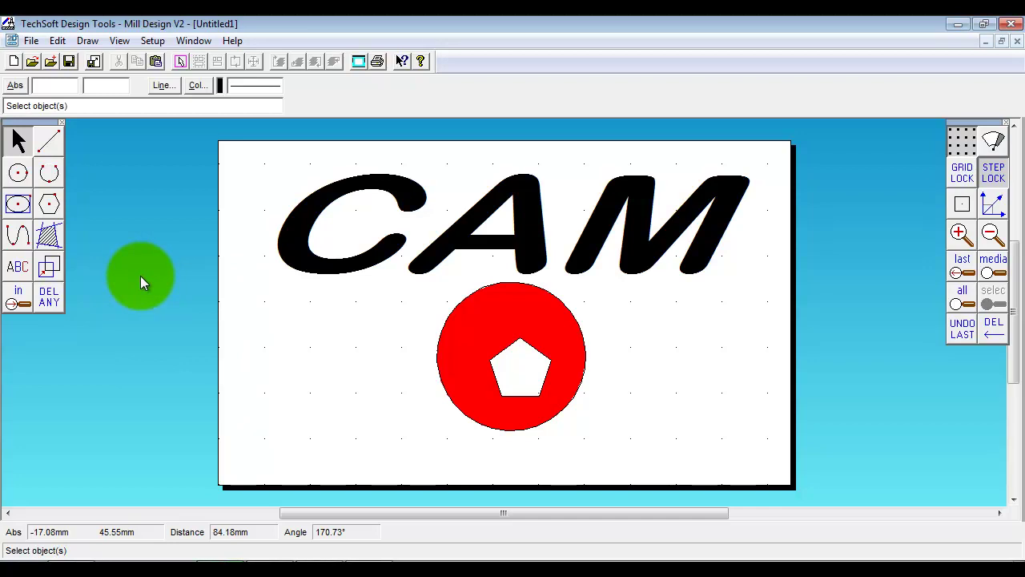
Review the Boxford V10 Tool Library, selecting tool 4 (3 mm straight cutter), then close it
click(264, 561)
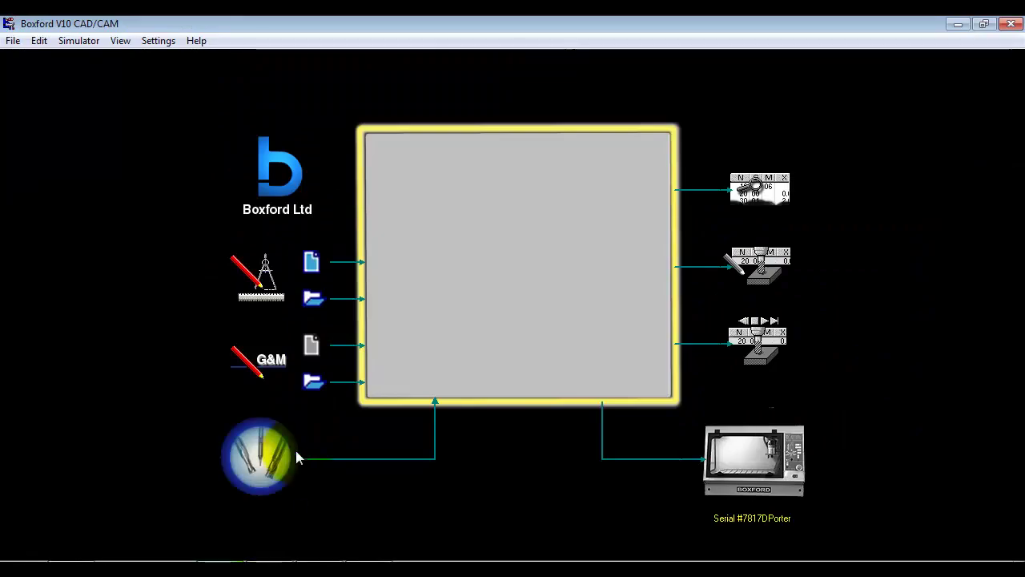
click(267, 470)
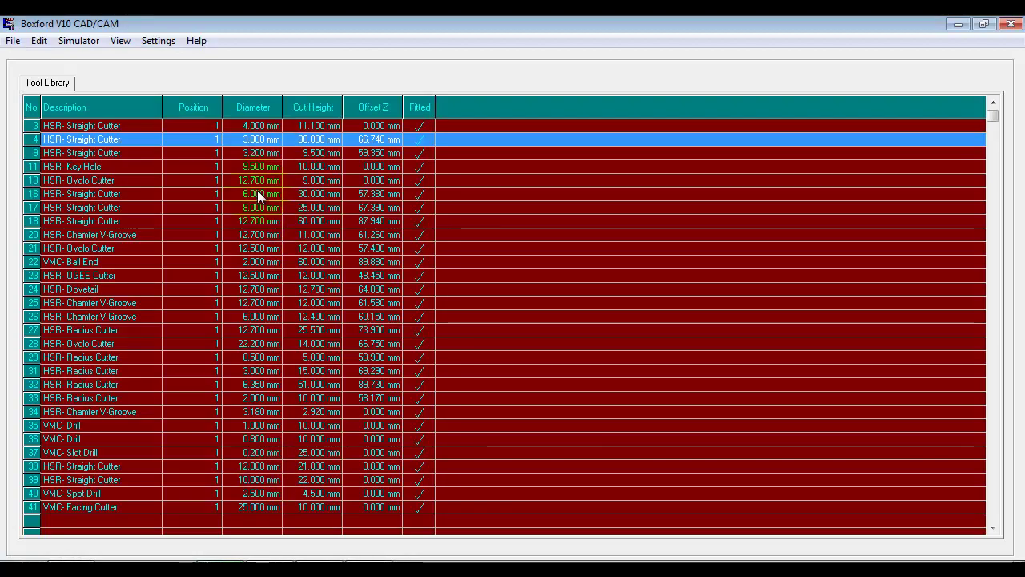
click(992, 527)
click(993, 527)
click(992, 527)
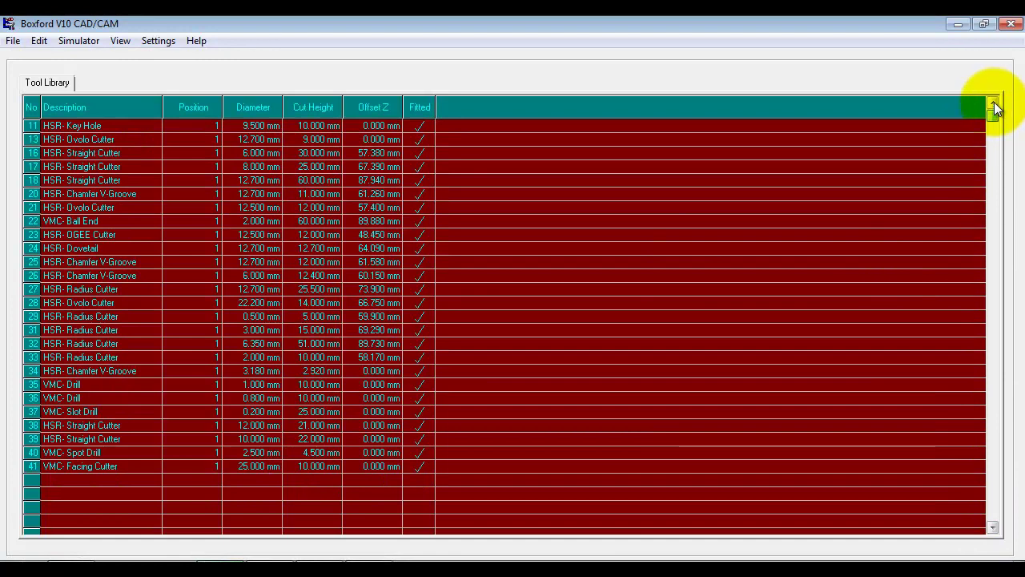
click(993, 103)
click(992, 103)
click(992, 103)
click(202, 140)
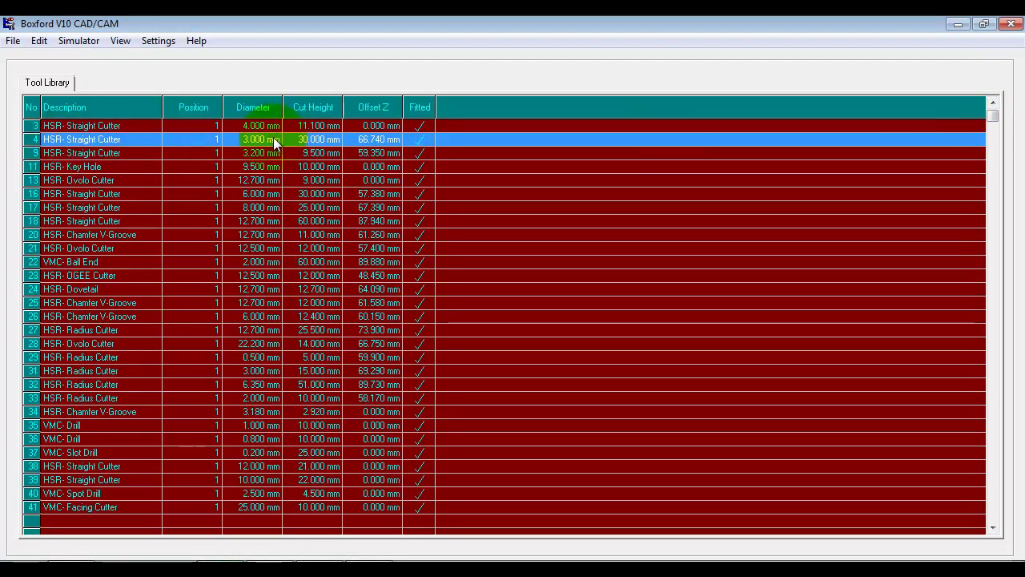
click(1010, 23)
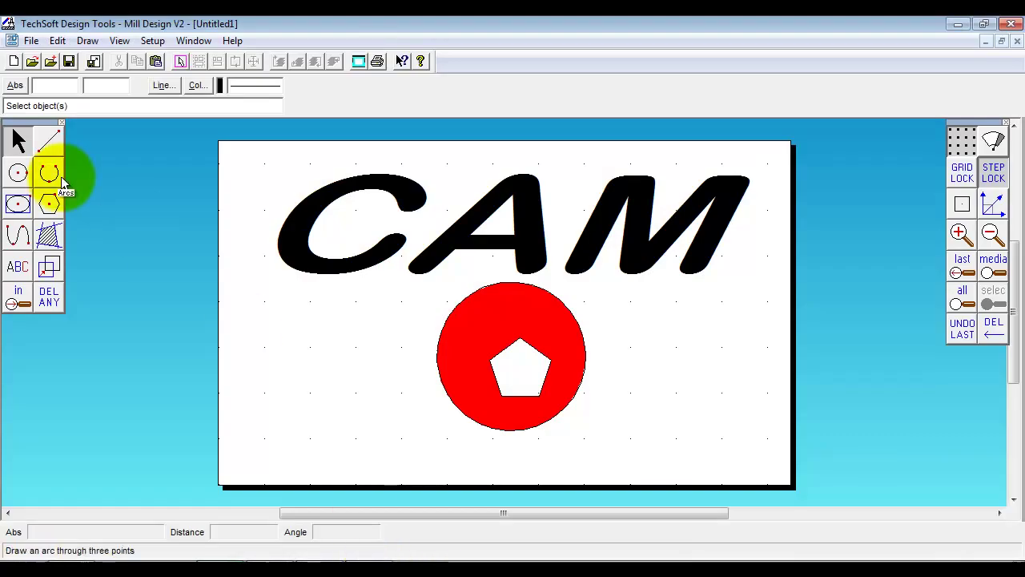
Set the line style to thick with width 3 and colour green
click(168, 88)
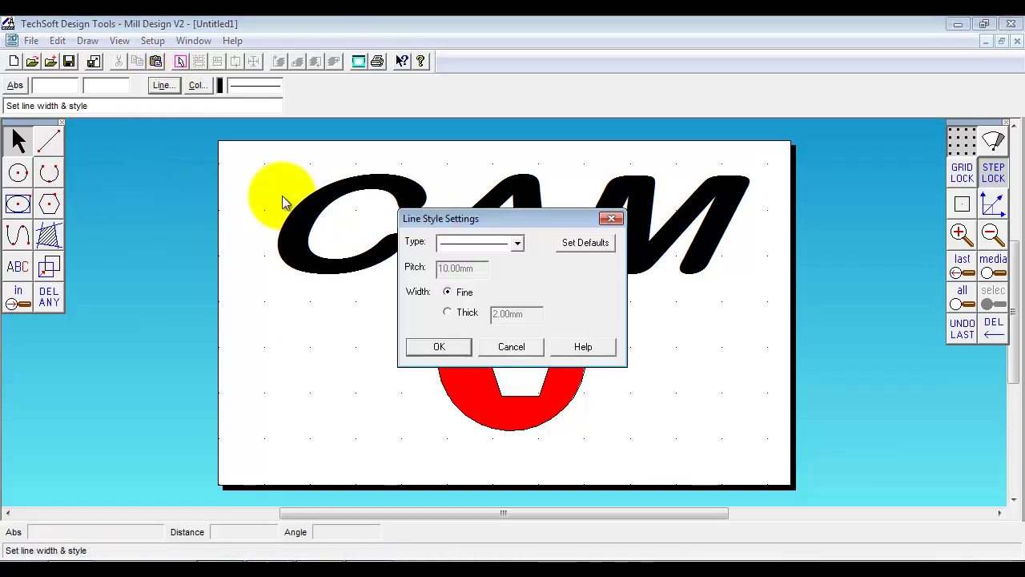
click(453, 312)
click(467, 313)
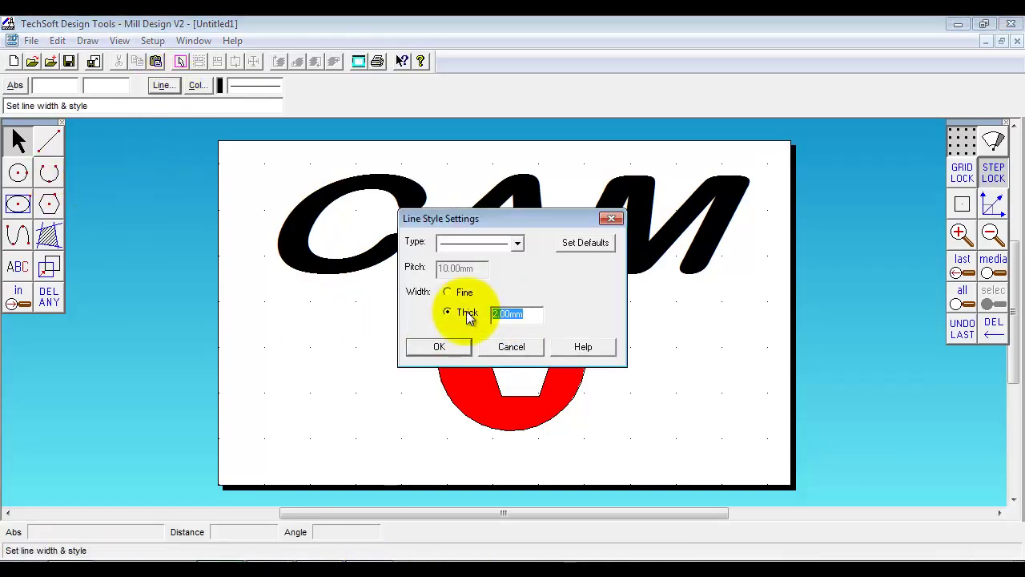
text(3)
click(438, 346)
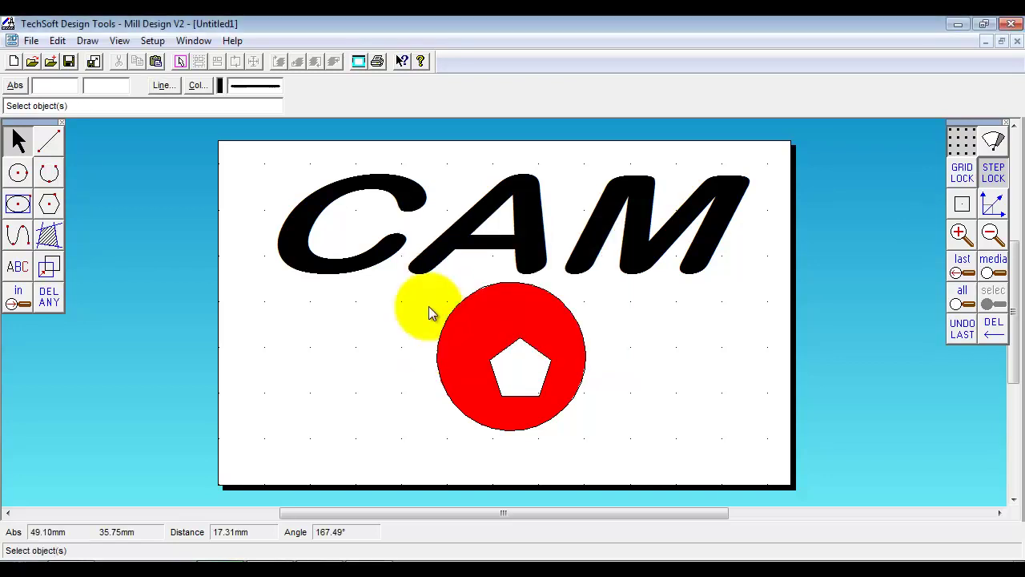
click(197, 86)
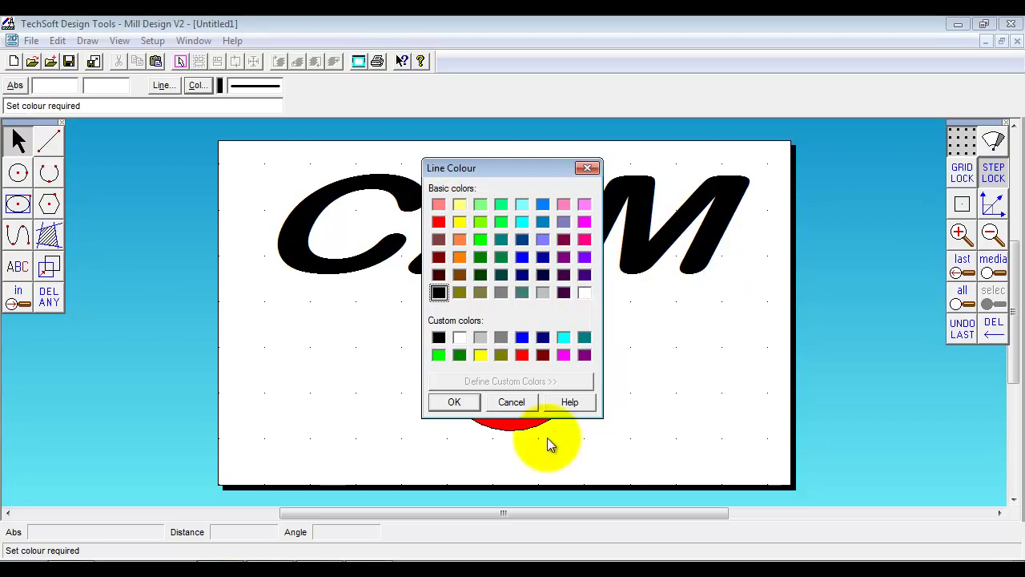
click(454, 402)
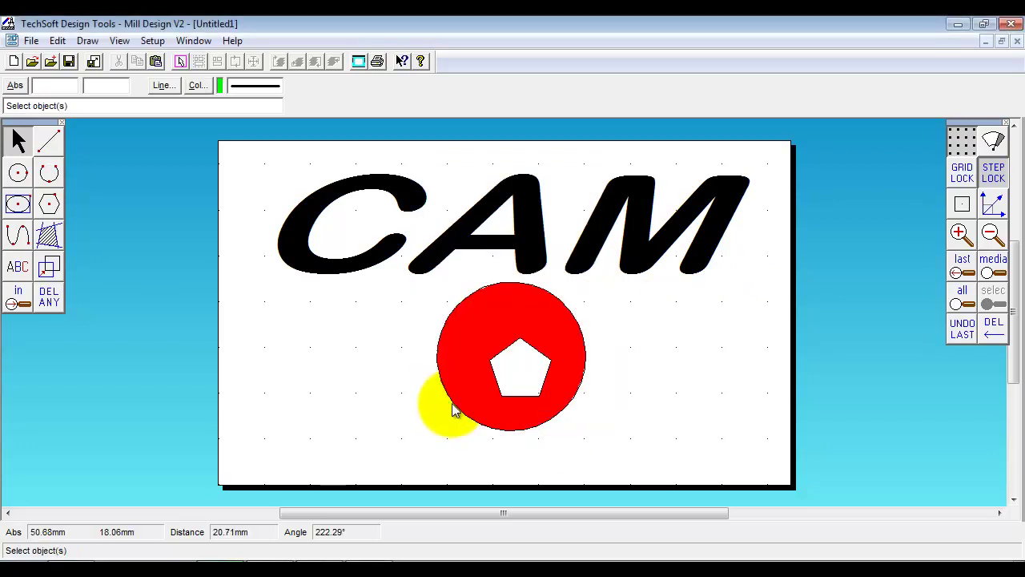
Draw an open wavy Bezier curve across the bottom of the sheet beneath the red disc
click(18, 234)
click(80, 232)
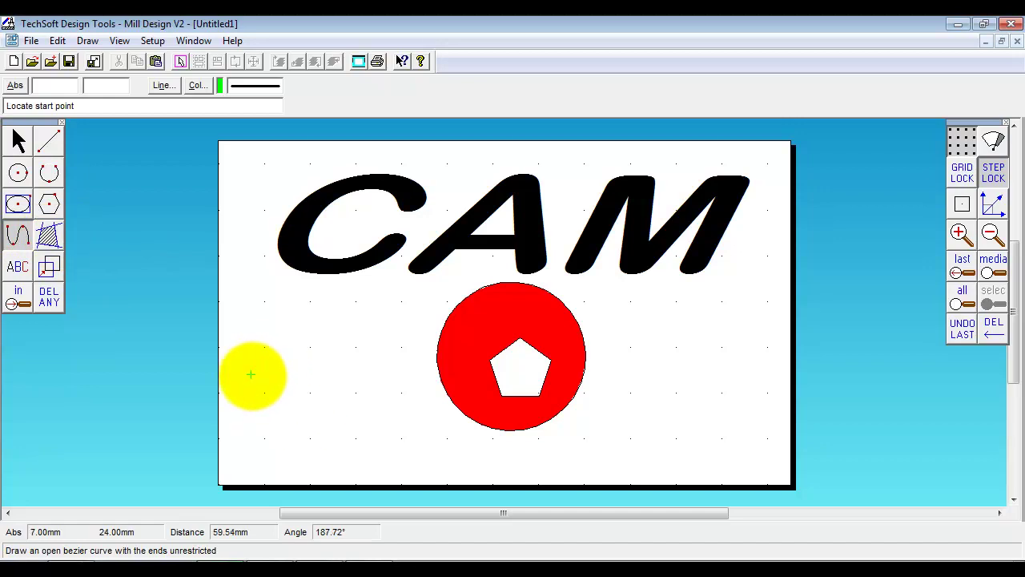
click(250, 373)
click(340, 443)
click(392, 398)
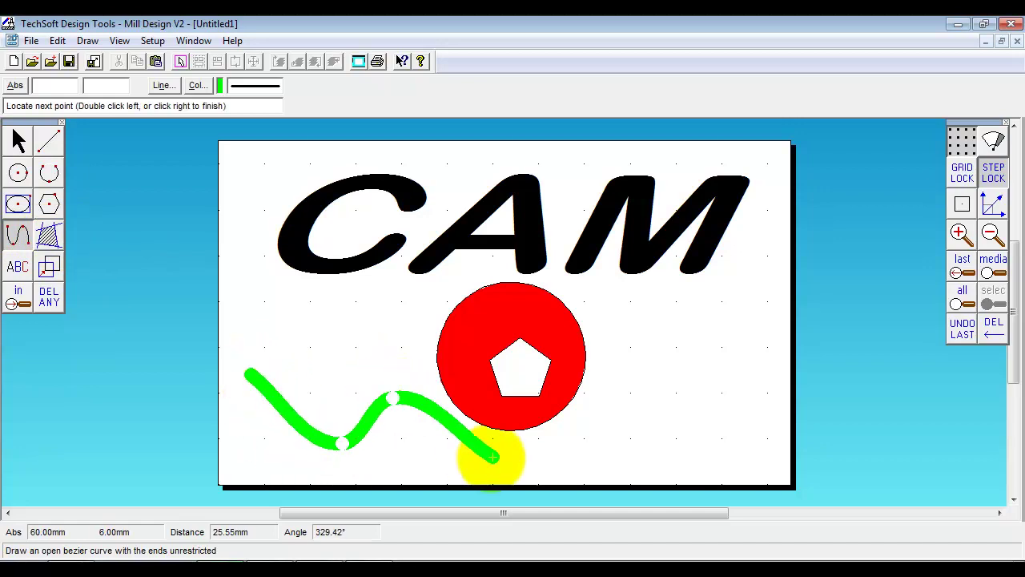
click(490, 462)
click(594, 458)
click(627, 355)
click(701, 443)
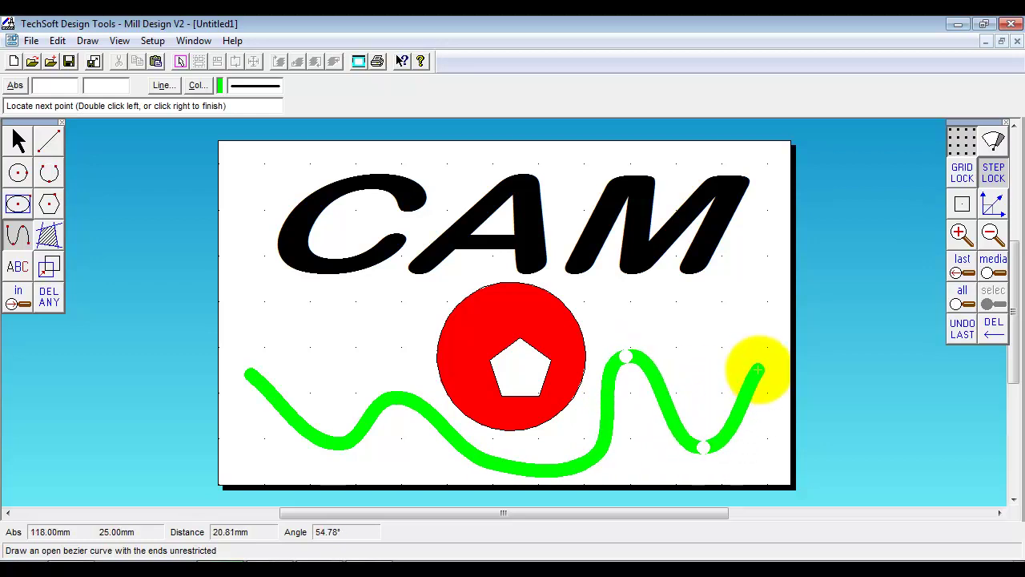
double_click(763, 364)
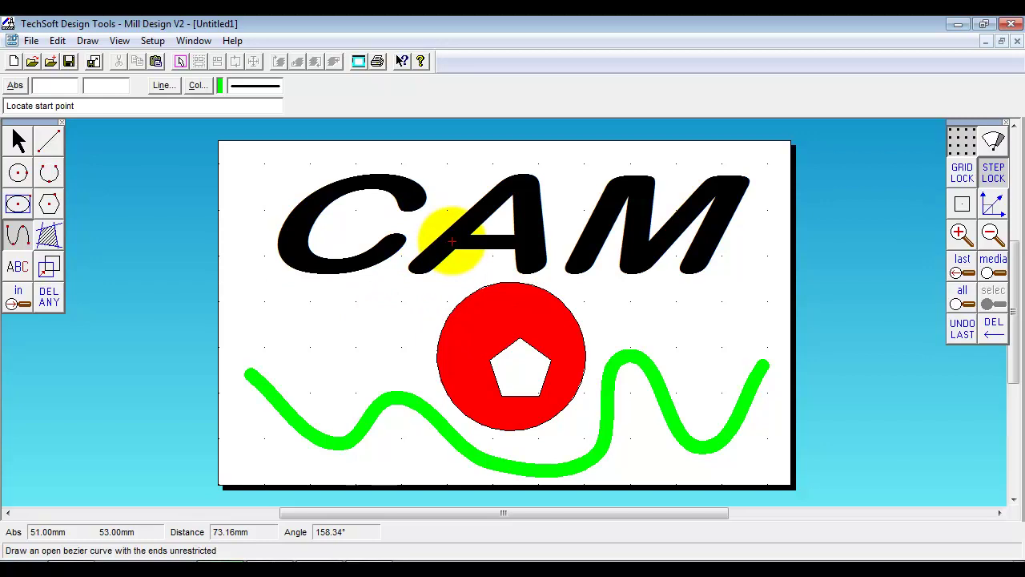
Send the drawing to the mill with File > To Mill, saving it as rerwerew.dtd
click(30, 41)
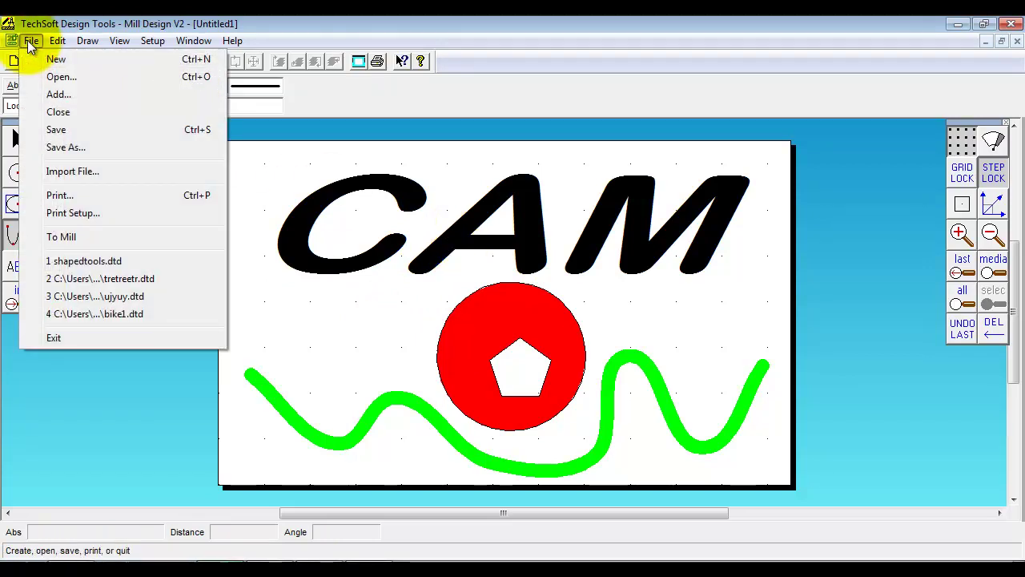
click(82, 240)
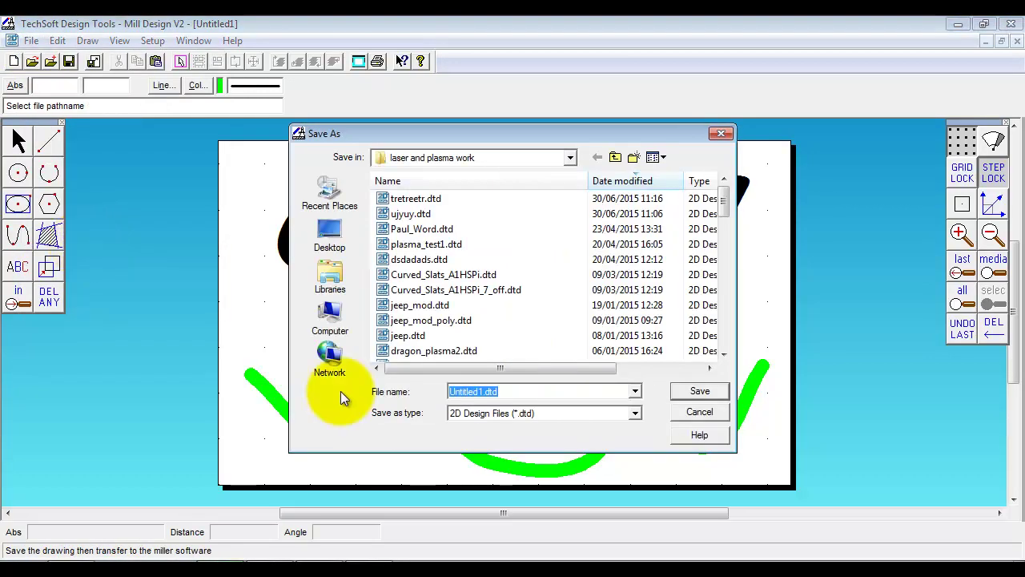
text(rerwerew)
click(713, 391)
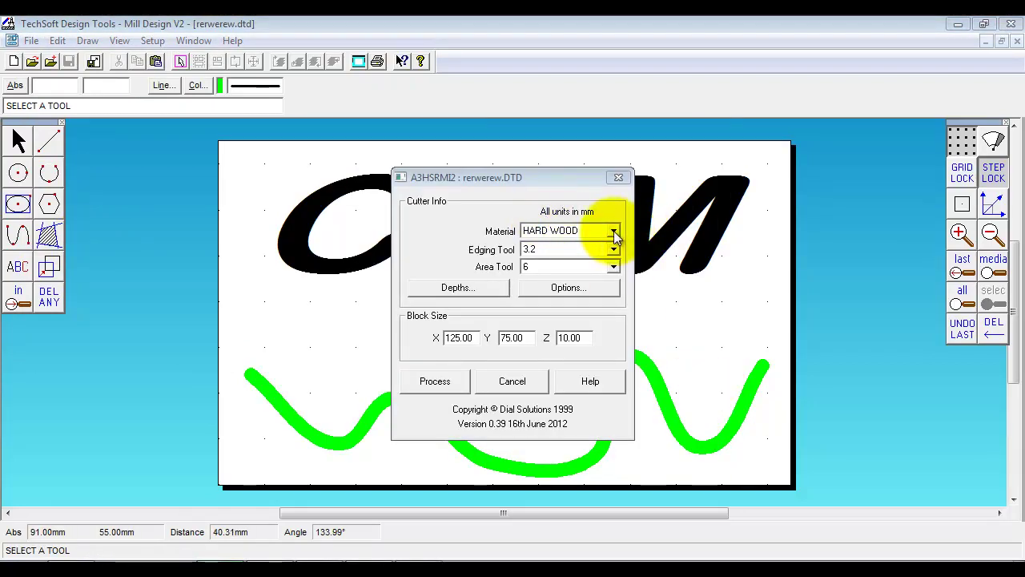
Set material to HARD WOOD, depths black 3, green 2, red 2.5, and start processing
click(614, 232)
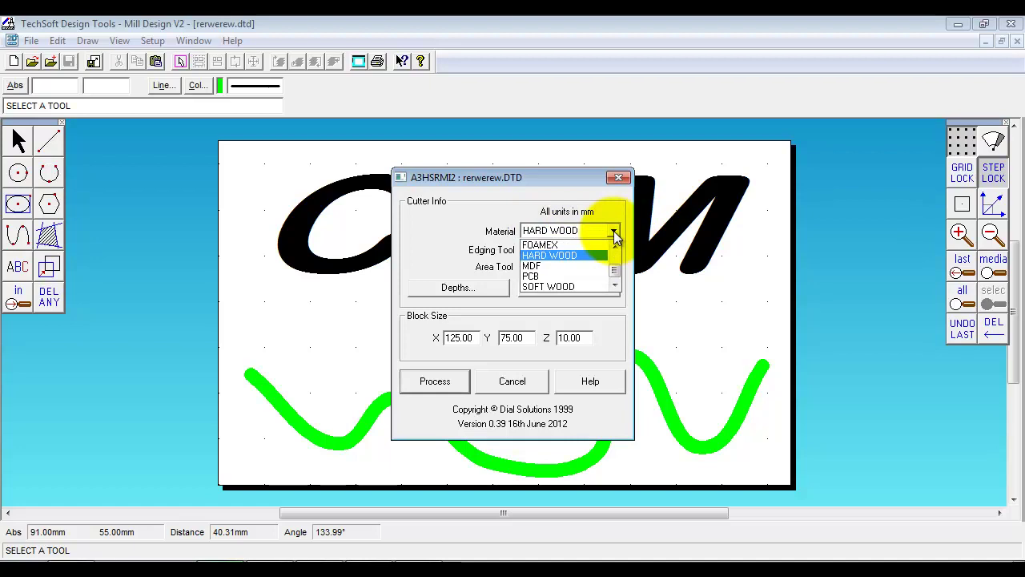
click(564, 255)
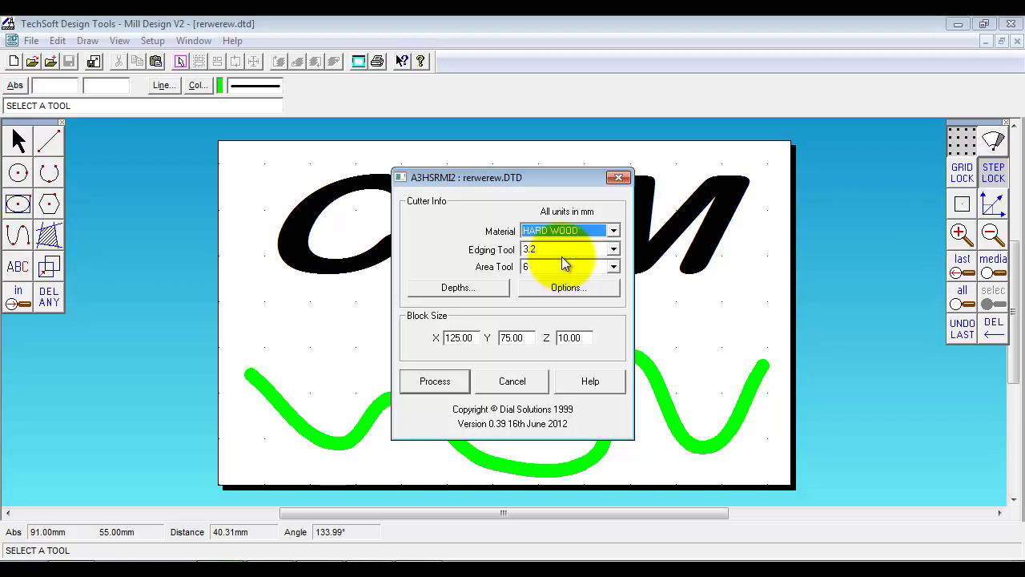
click(441, 287)
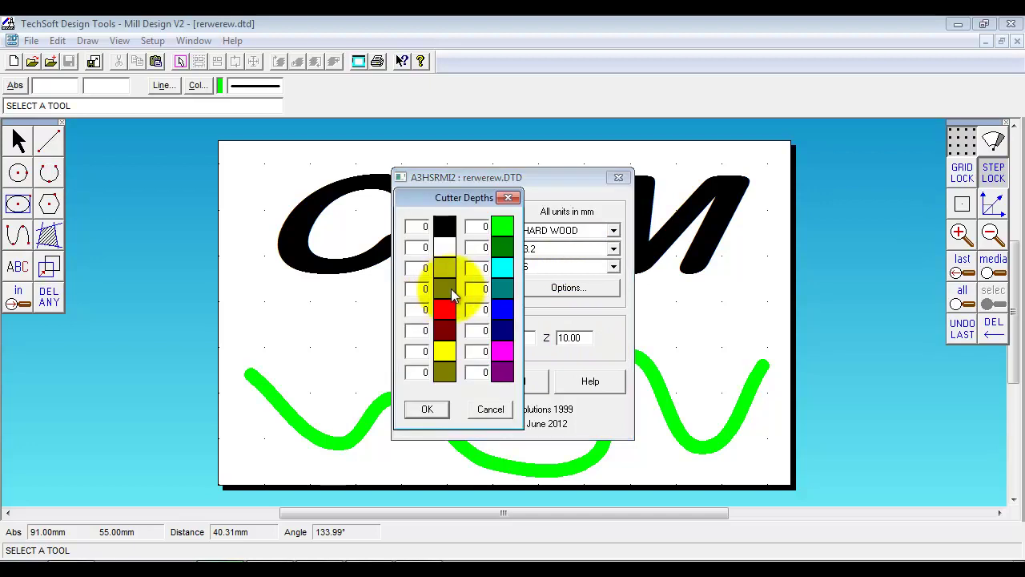
double_click(416, 227)
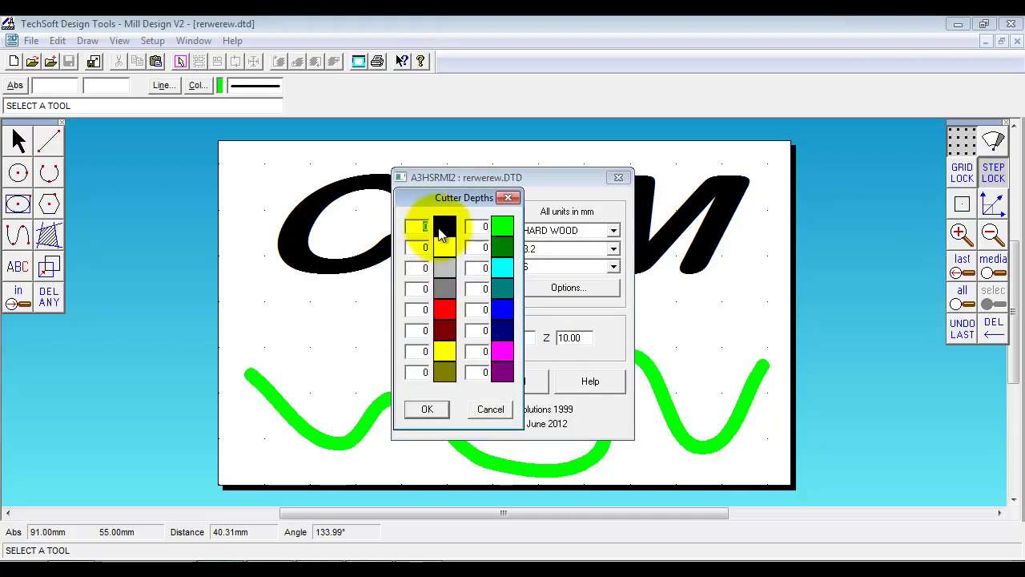
double_click(481, 227)
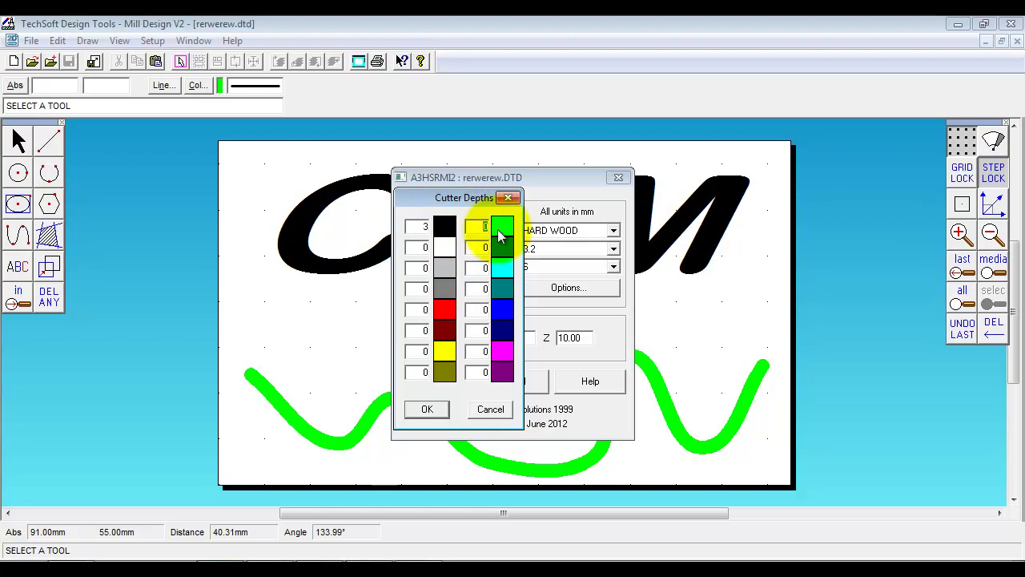
text(2)
key(BackSpace)
text(4)
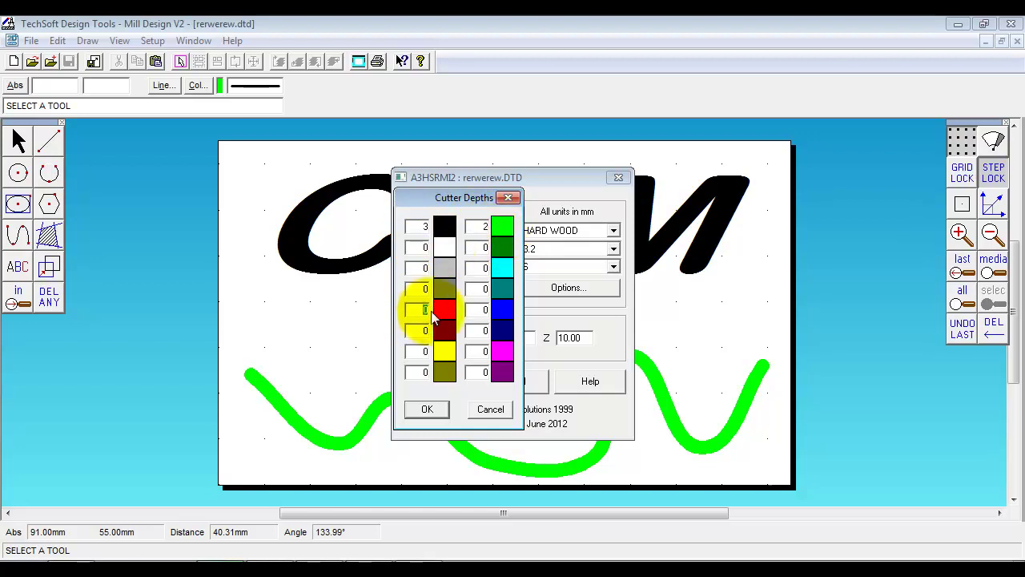
click(425, 309)
text(2.5)
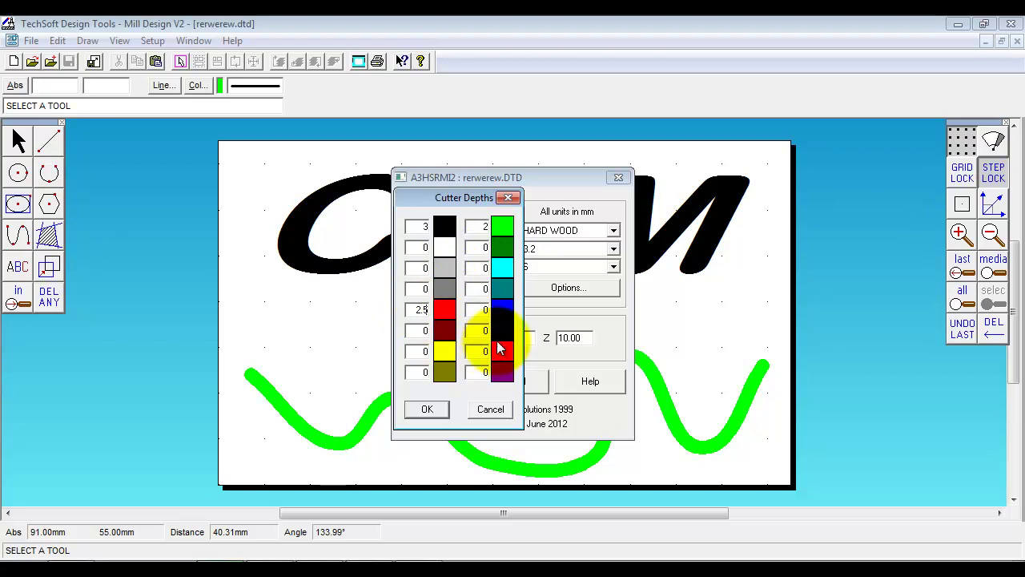
click(427, 410)
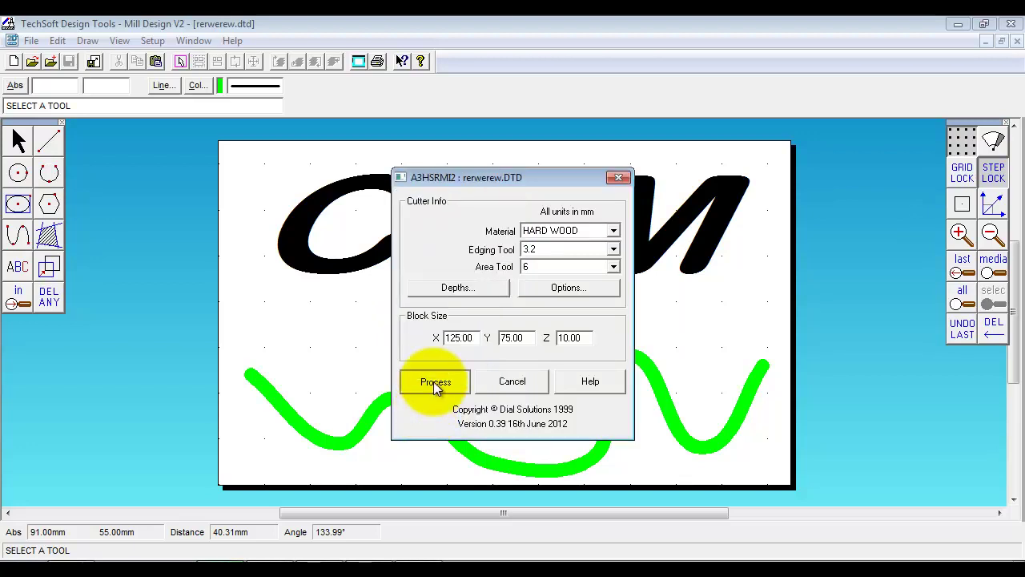
click(435, 383)
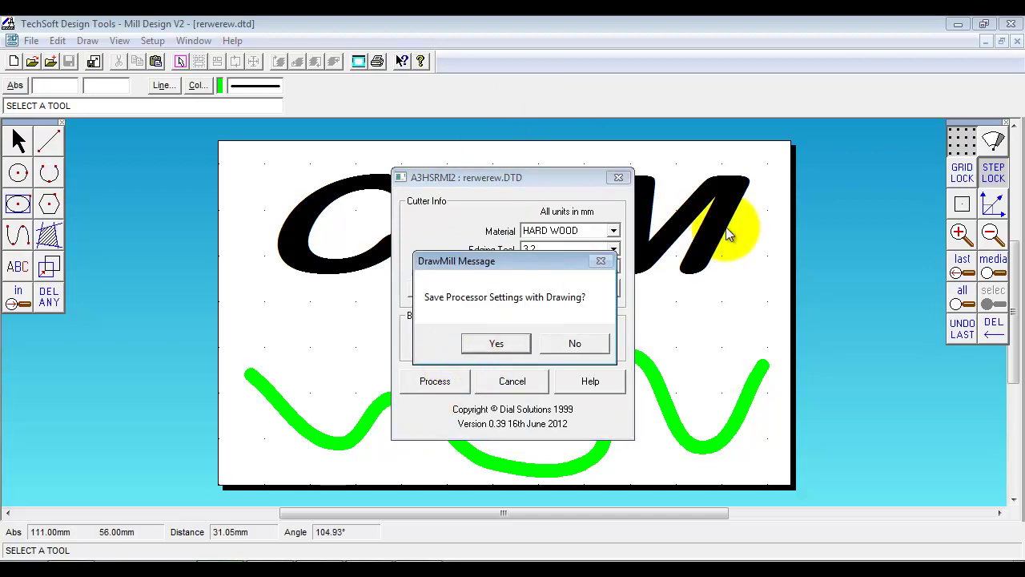
Save the settings and rerwerew.GMM, run the cutting simulation at adjusted speed, then close it
click(493, 343)
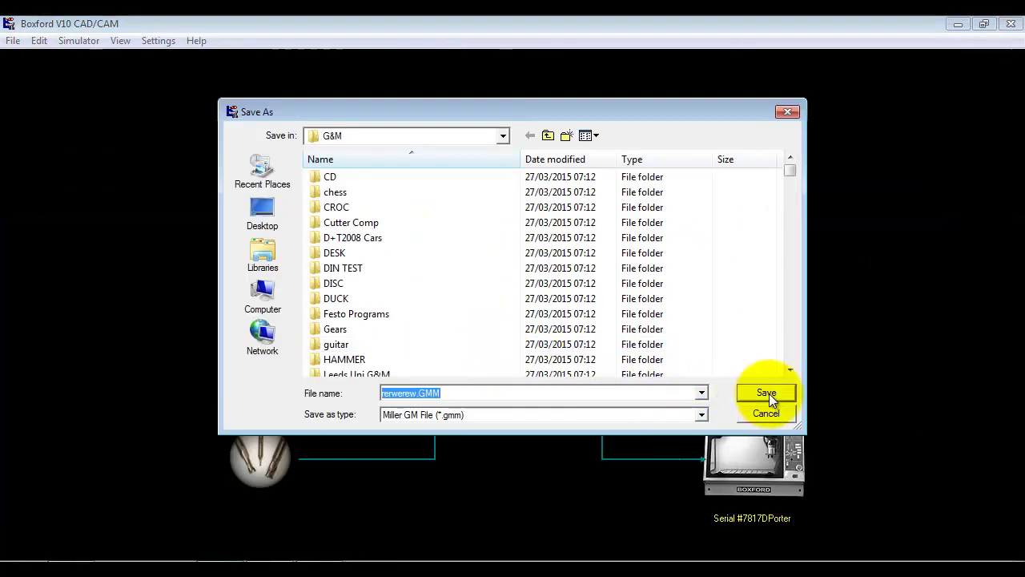
click(769, 393)
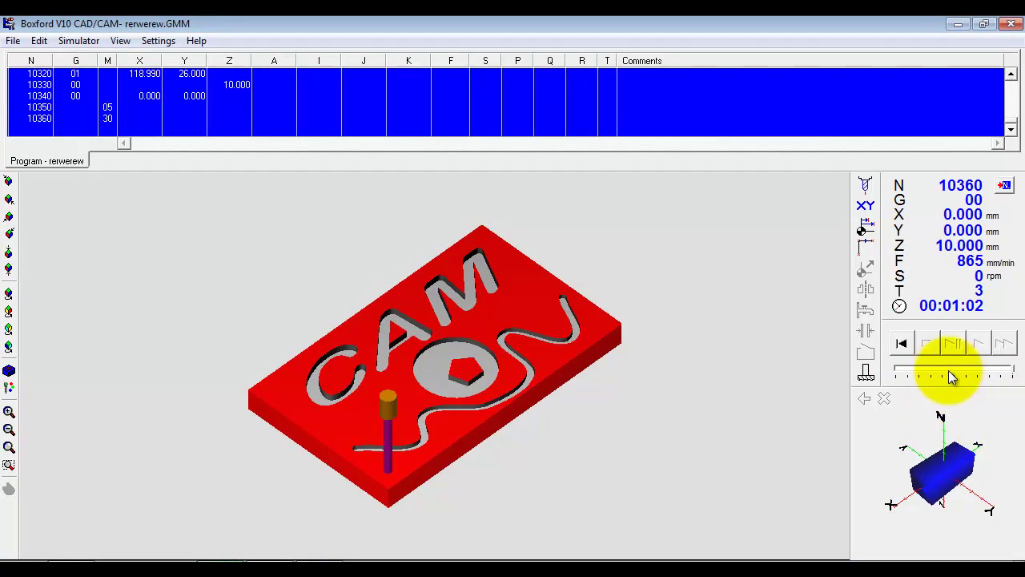
click(901, 344)
drag(1013, 374, 931, 376)
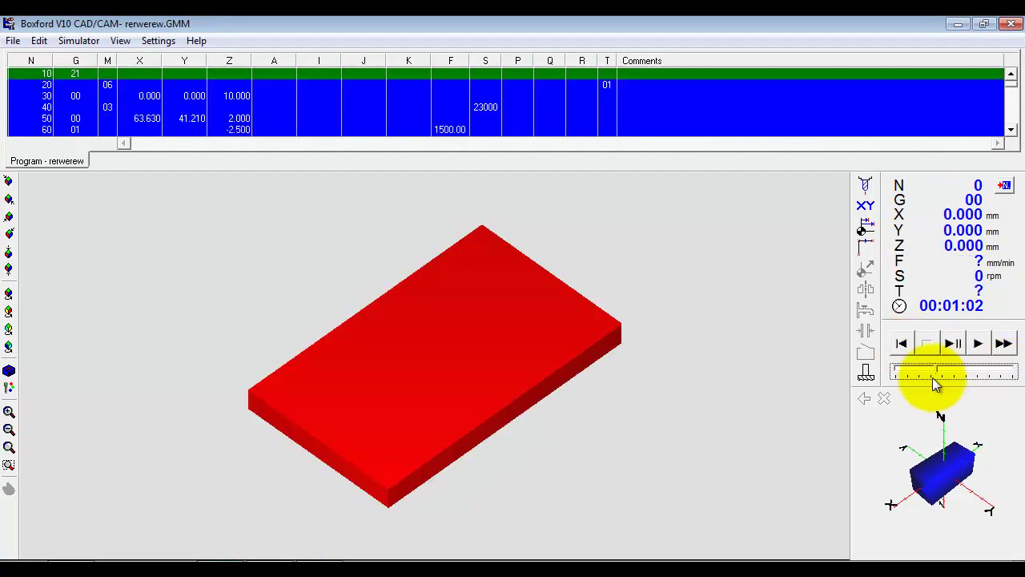
click(977, 344)
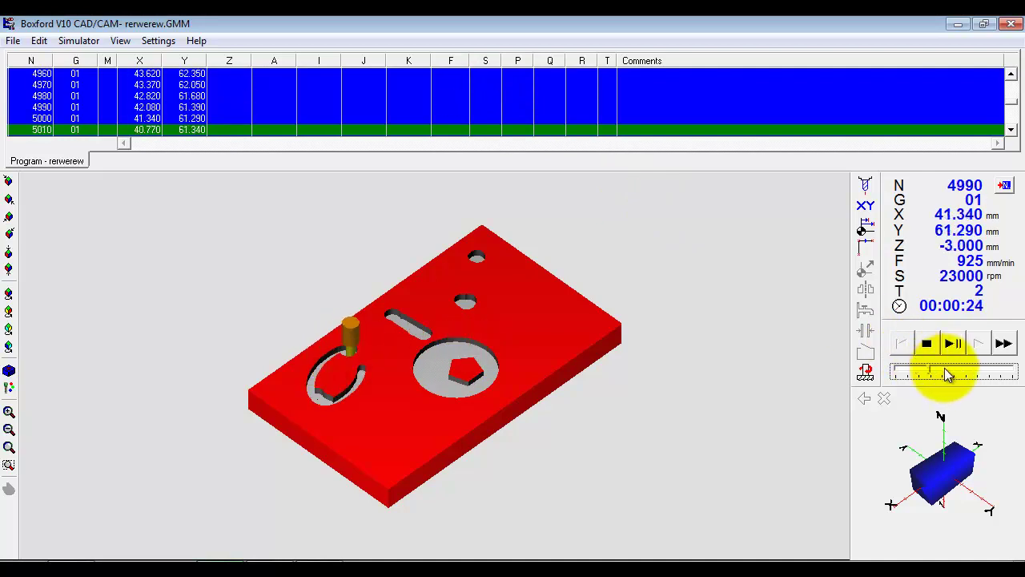
drag(948, 375, 961, 376)
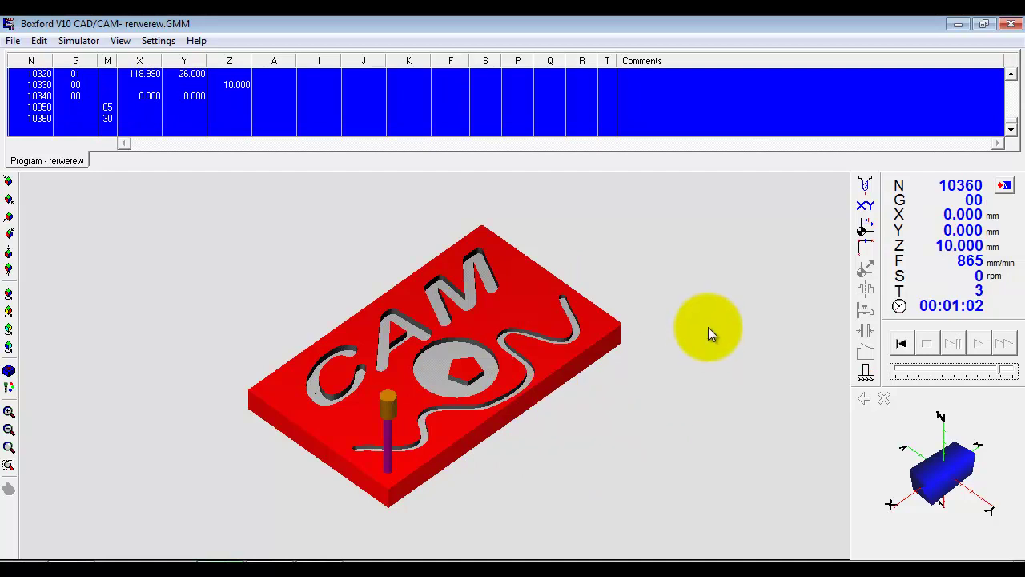
click(1014, 25)
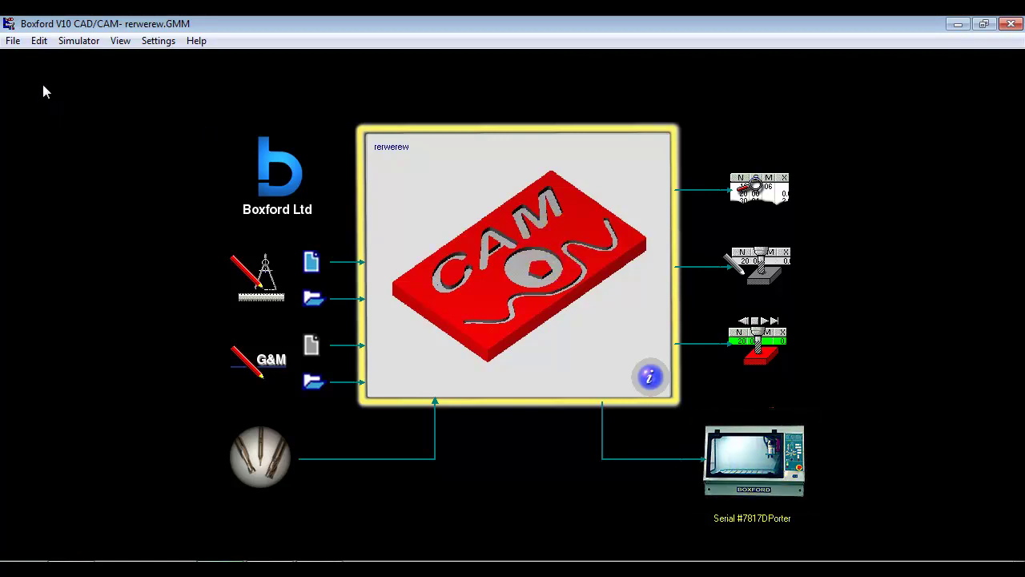
Reopen shapedtools.dtd from the File > ReOpen recent files list
click(12, 41)
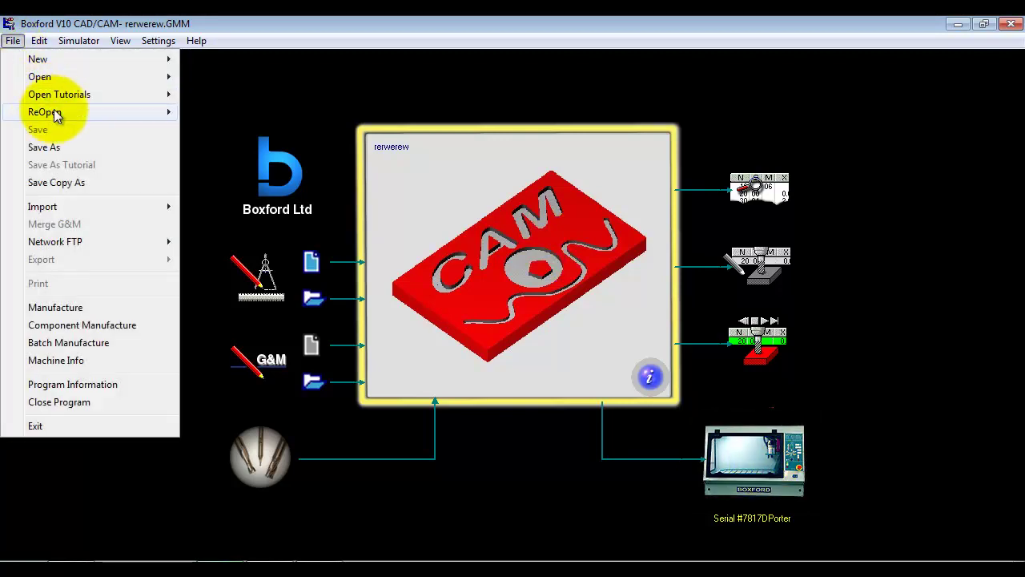
mouse_move(56, 116)
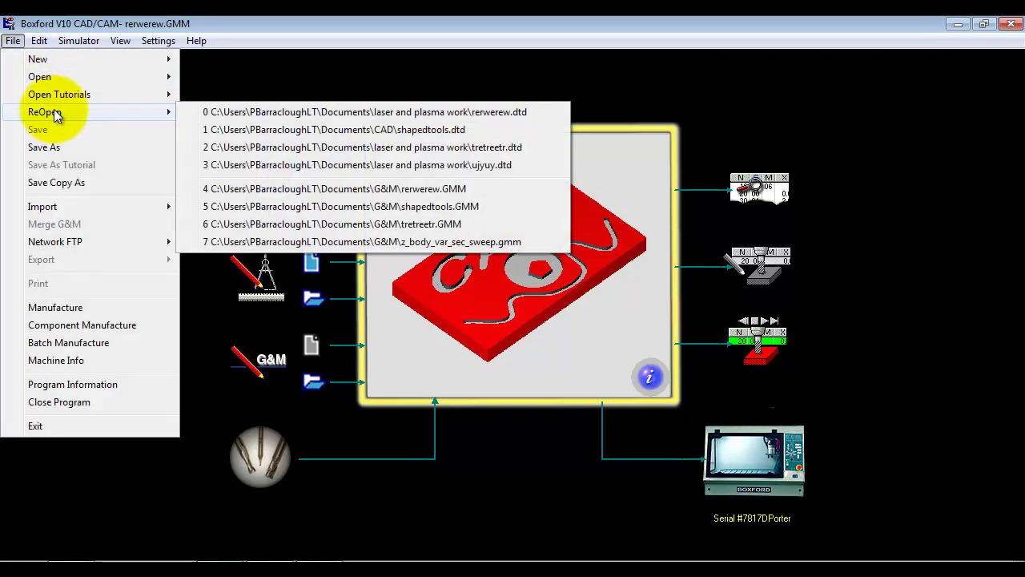
click(387, 130)
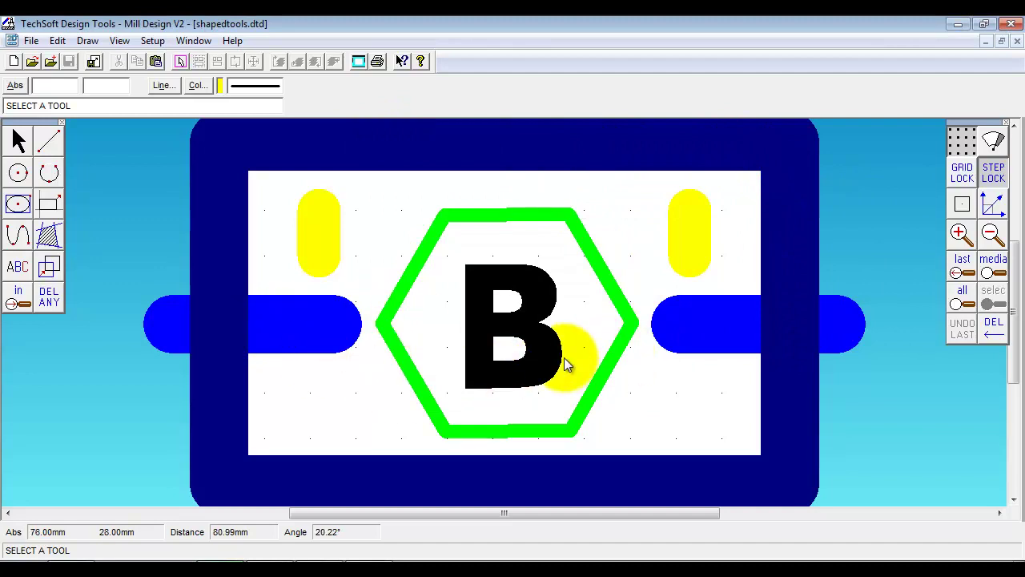
Send the shaped-tools drawing to milling and accept its cutter depths and cutter options
click(31, 41)
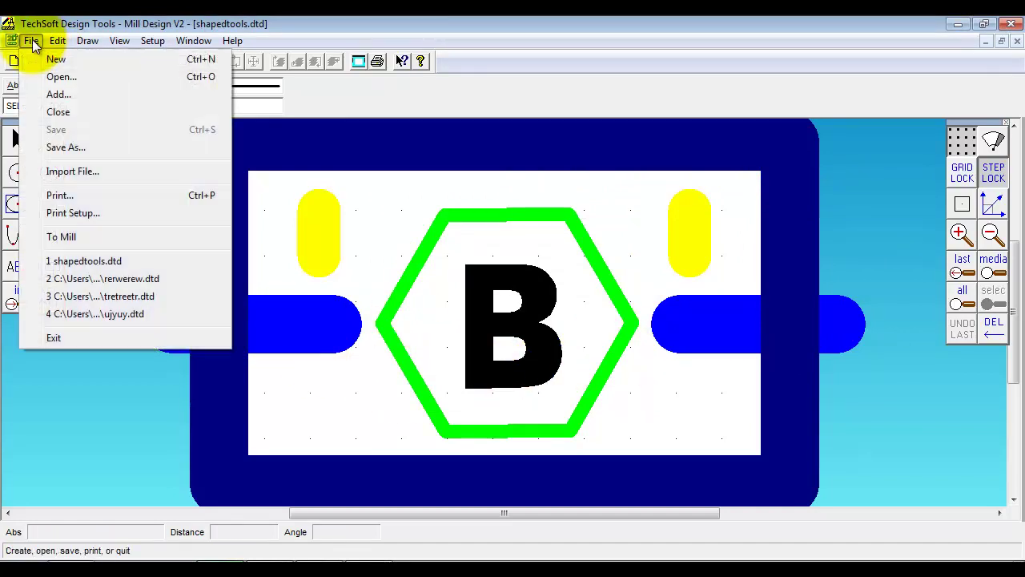
click(77, 238)
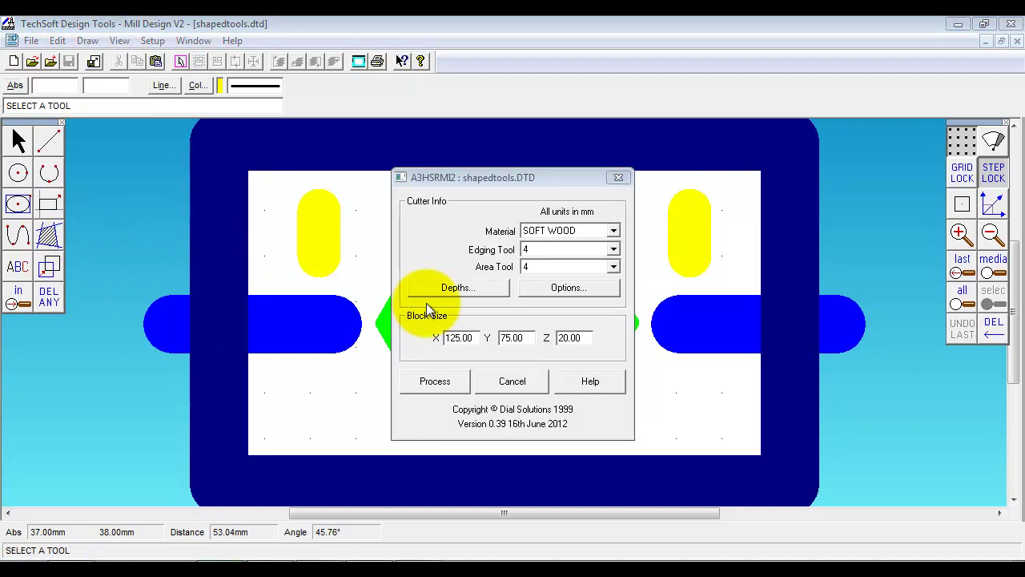
click(452, 289)
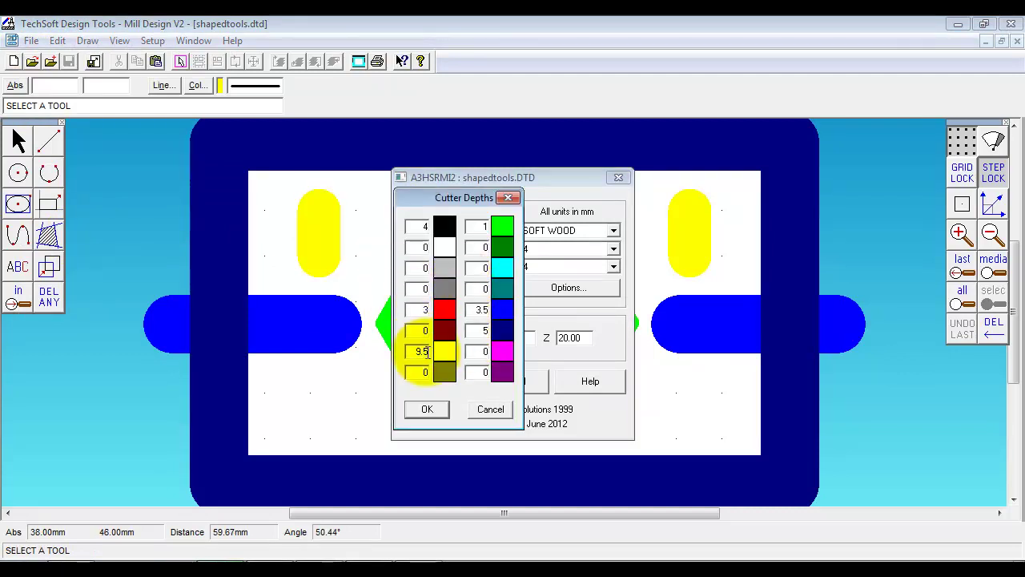
click(430, 410)
click(582, 288)
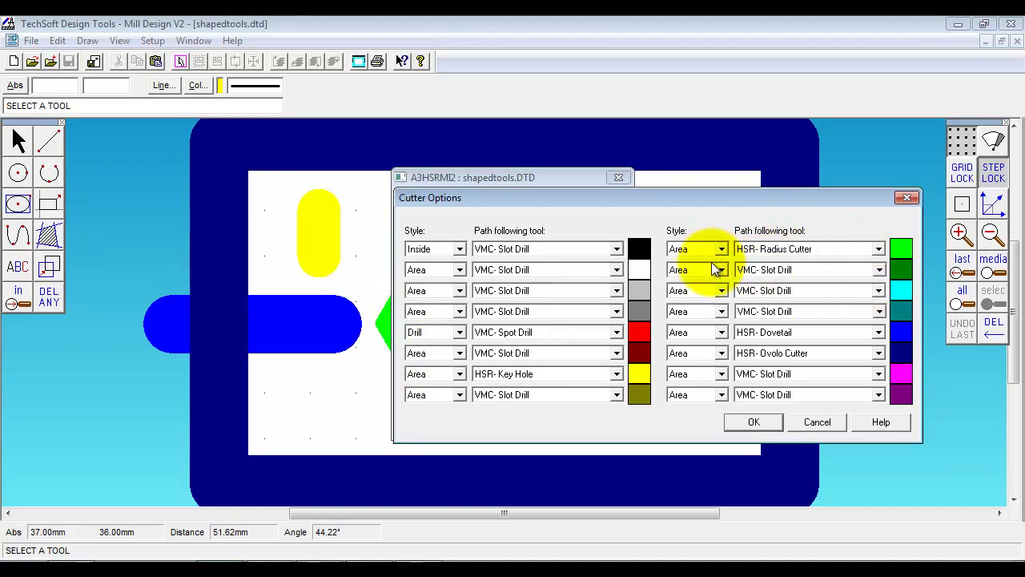
click(754, 422)
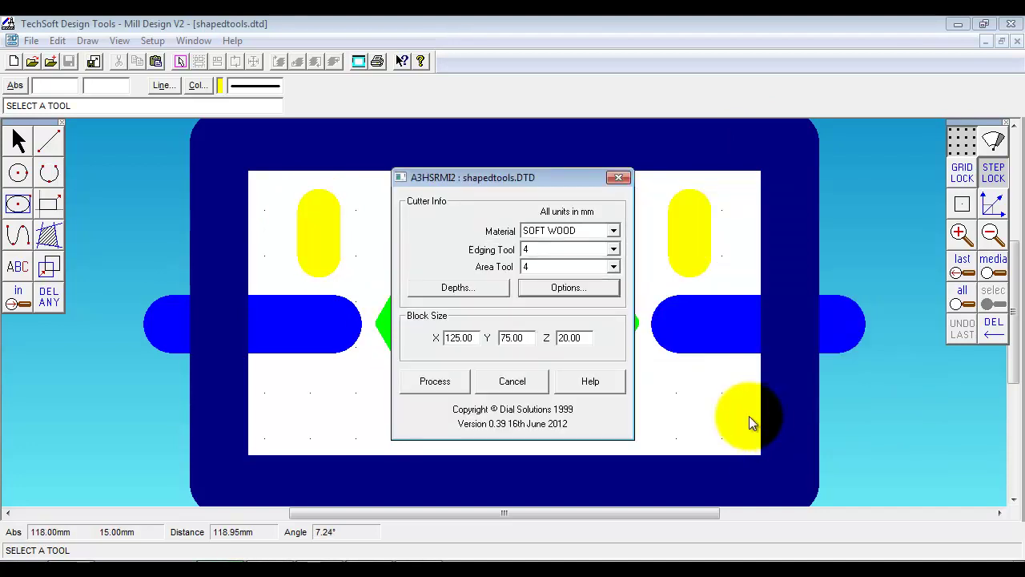
Process the shaped-tools design and run the B-plate cutting simulation, zooming in and toggling solid view
click(427, 387)
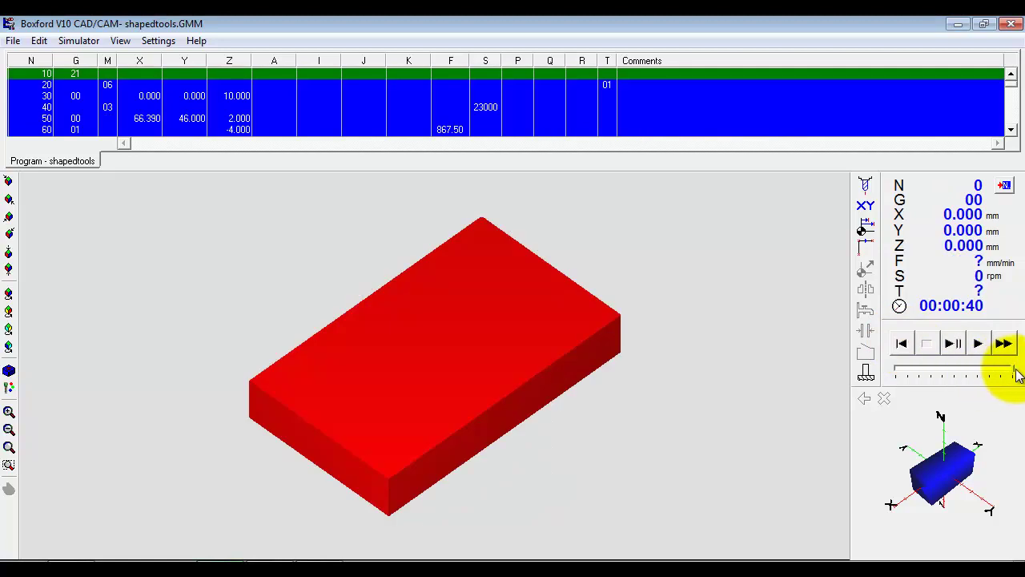
click(980, 350)
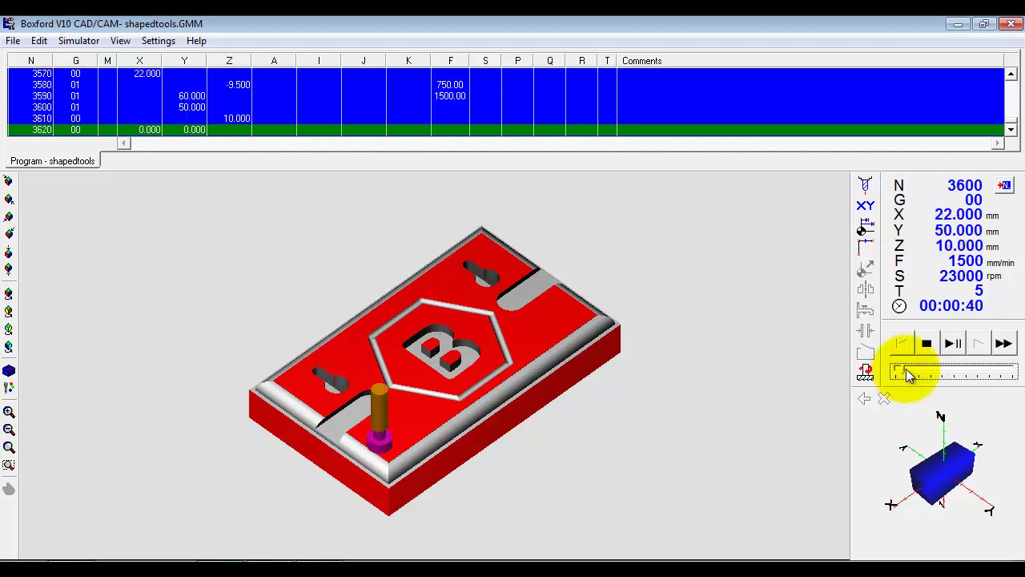
click(8, 411)
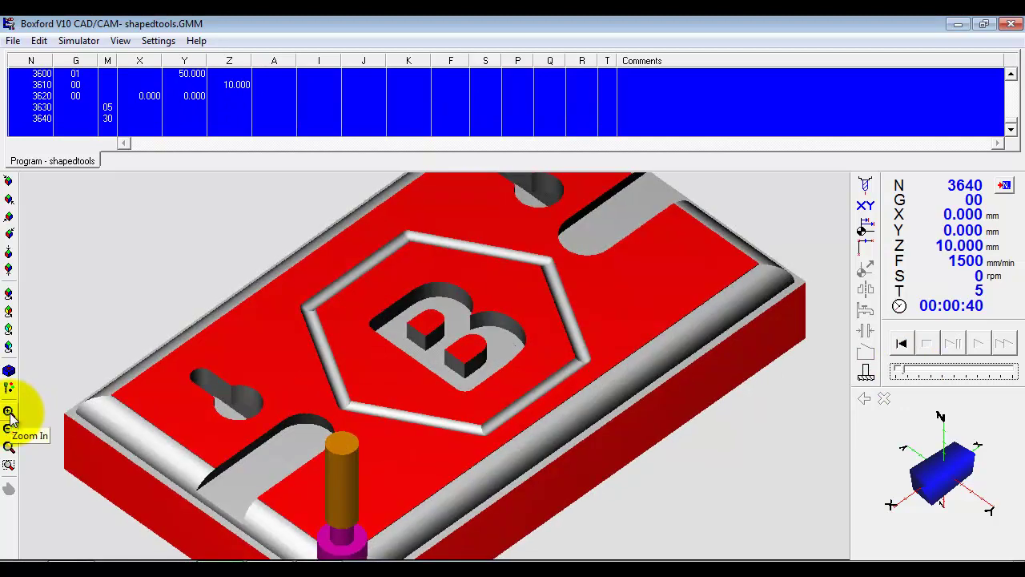
click(9, 372)
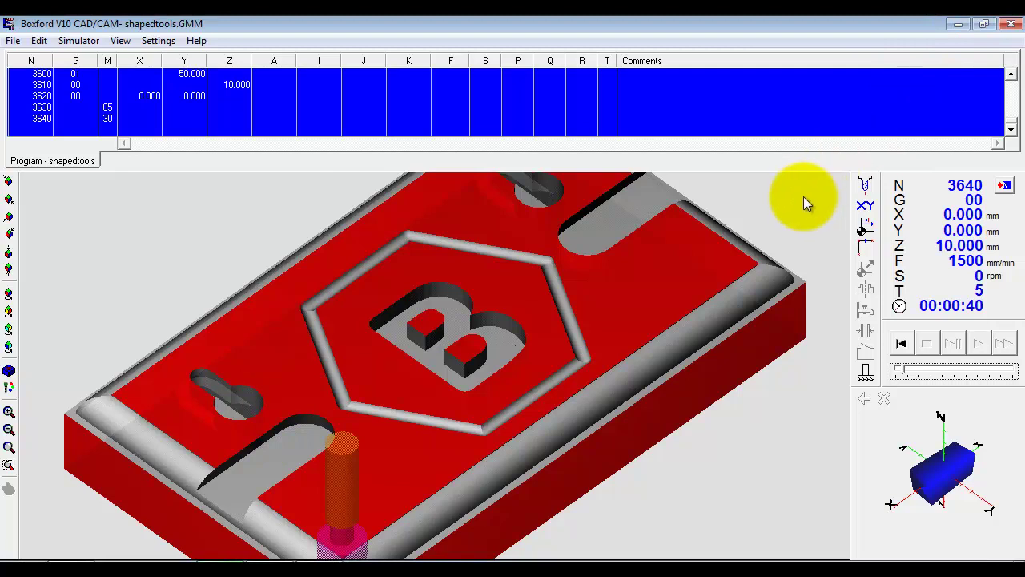
click(1011, 23)
On a new drawing, draw the outer freeform shape as a closed bezier curve
click(313, 263)
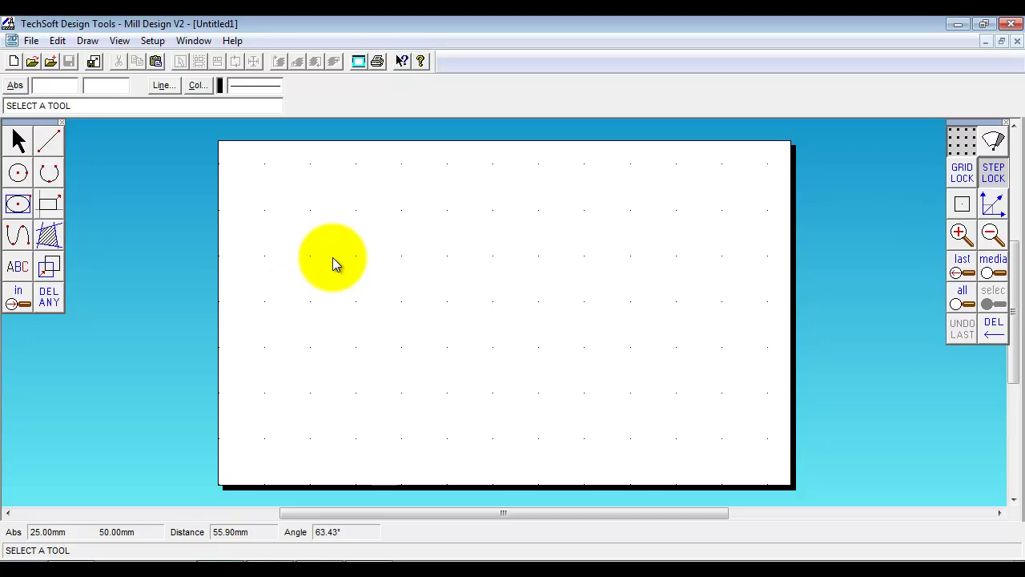
mouse_move(22, 239)
click(82, 234)
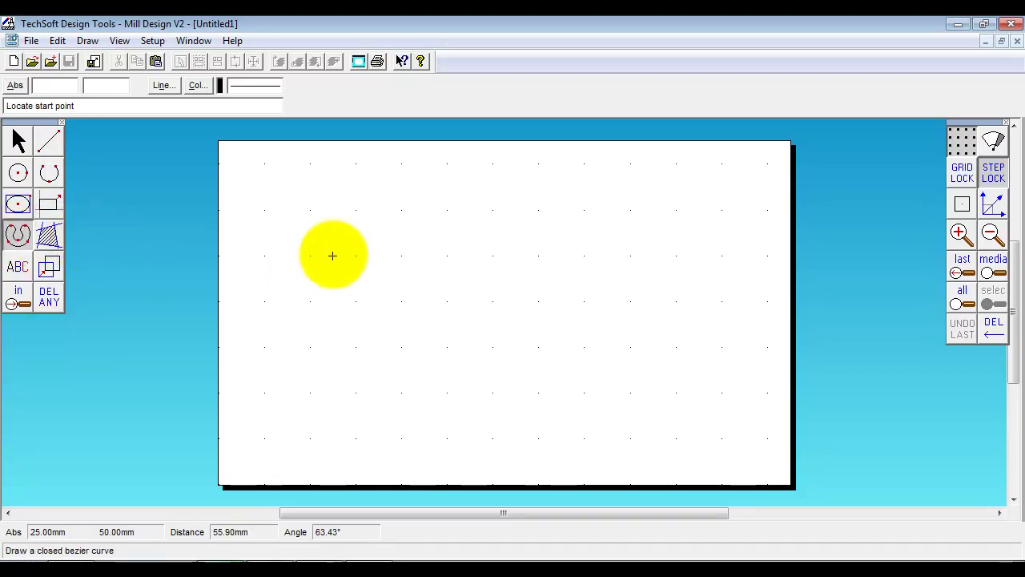
click(324, 264)
click(419, 195)
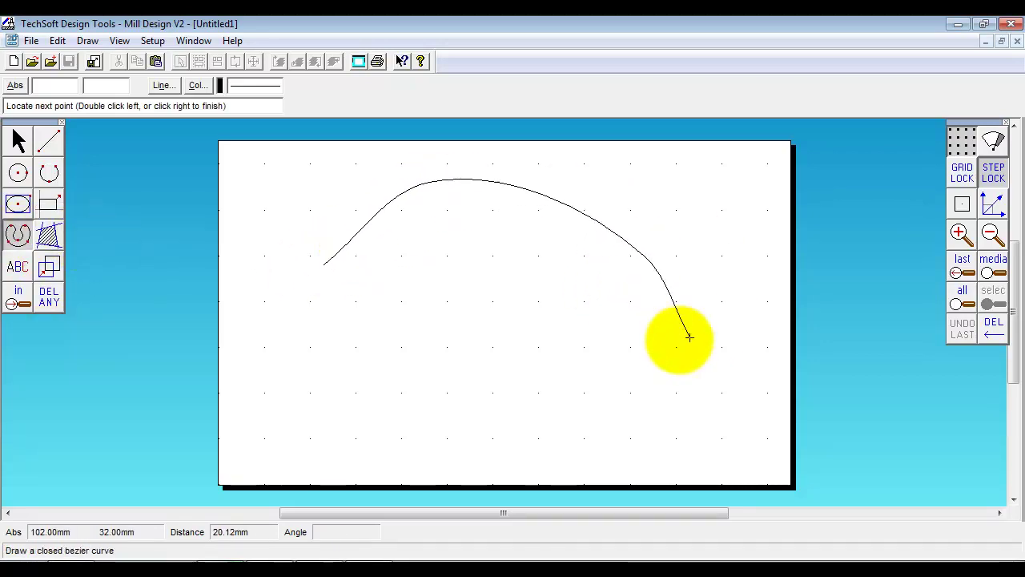
click(664, 334)
click(563, 348)
click(392, 366)
click(271, 343)
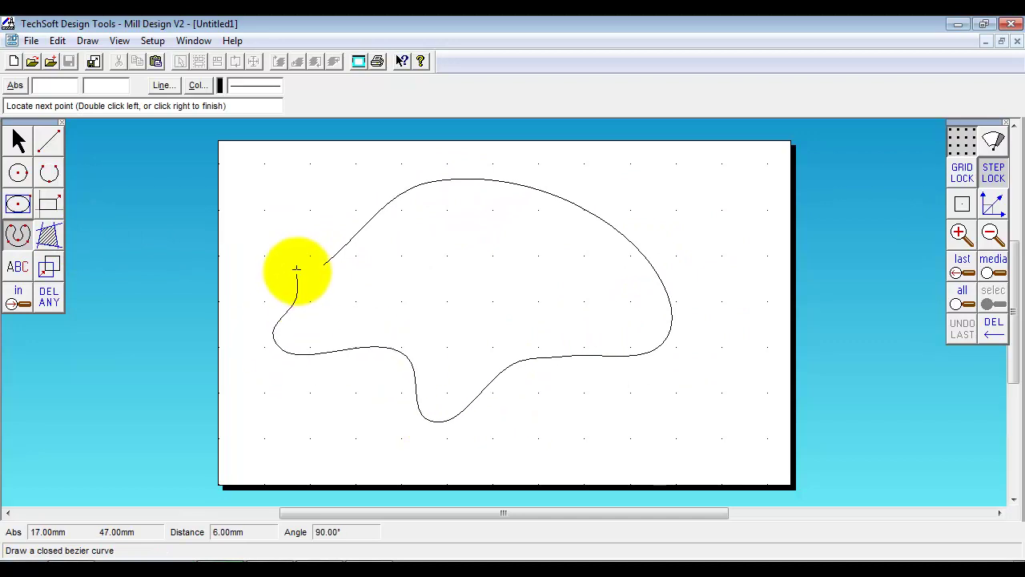
double_click(314, 264)
Draw a second closed bezier curve inside the shape as the island
click(485, 243)
click(536, 298)
click(469, 293)
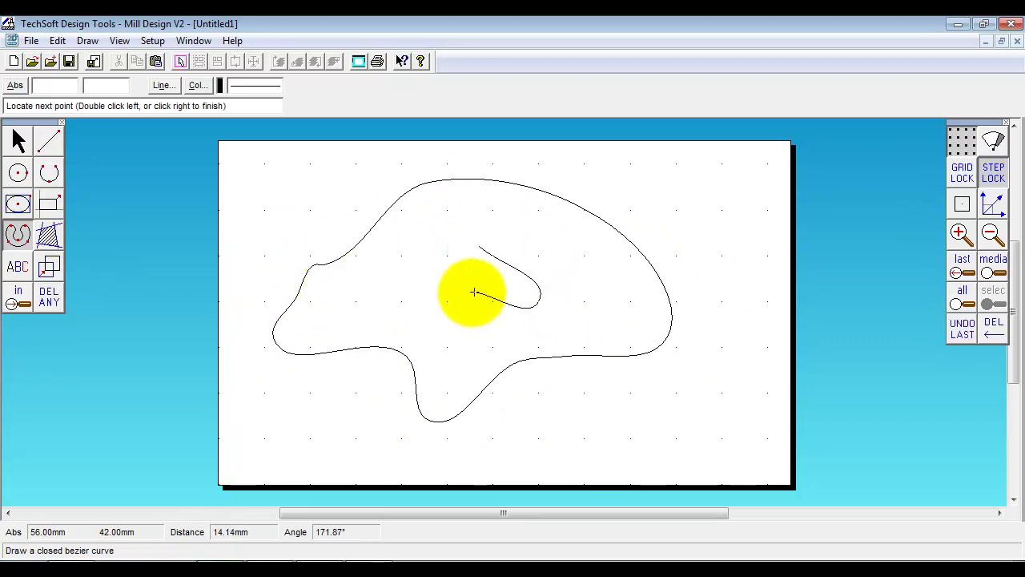
click(412, 312)
click(461, 238)
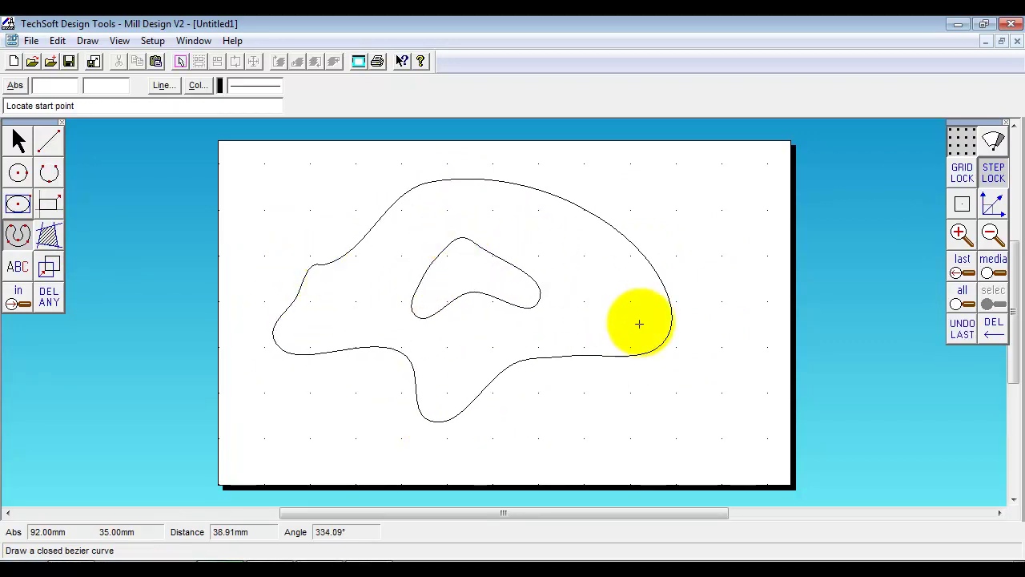
Boundary-fill the outer shape solid red, leaving the inner curve as an unfilled island
click(48, 236)
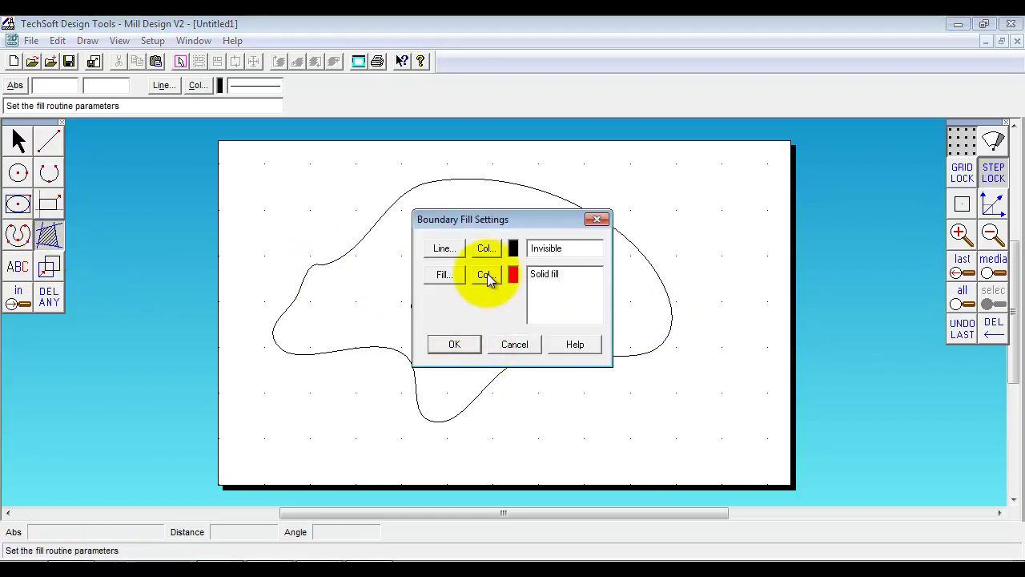
click(458, 346)
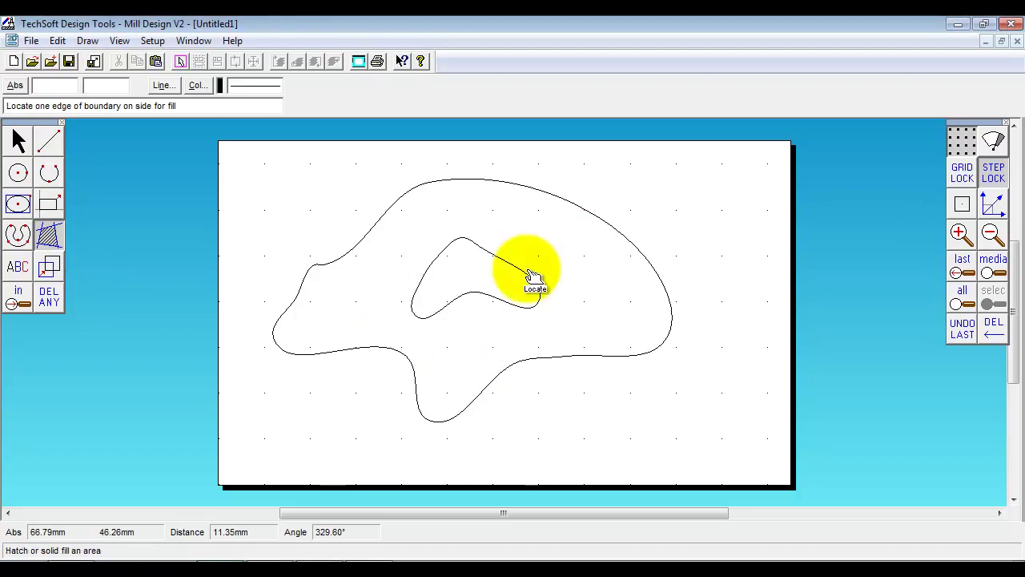
click(584, 210)
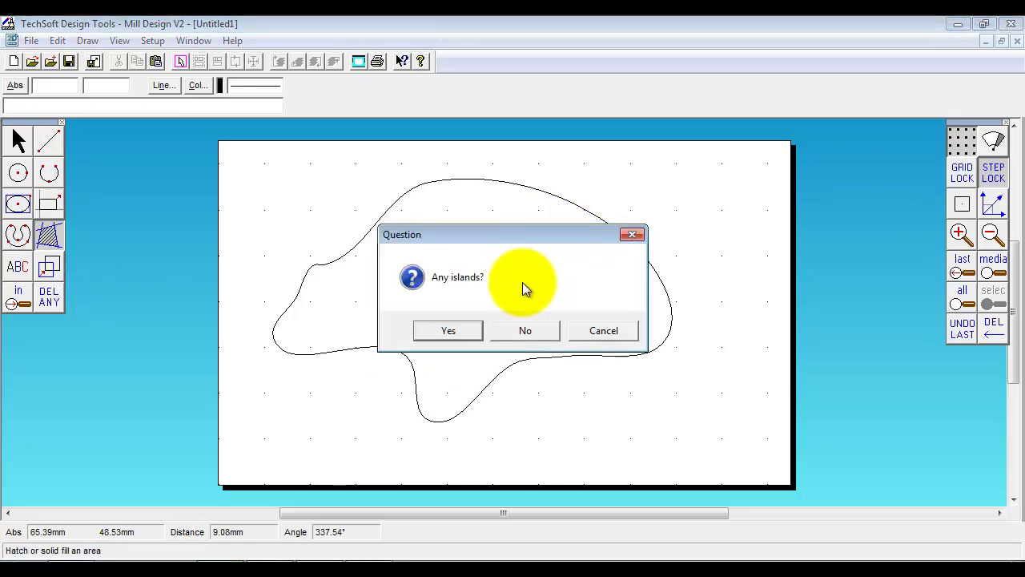
key(Return)
click(606, 238)
click(527, 329)
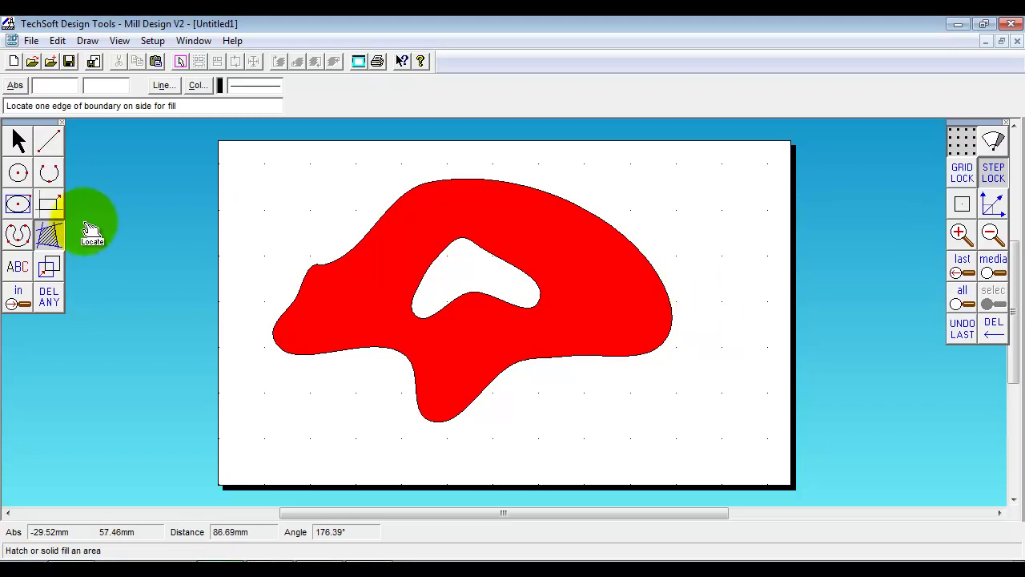
click(30, 41)
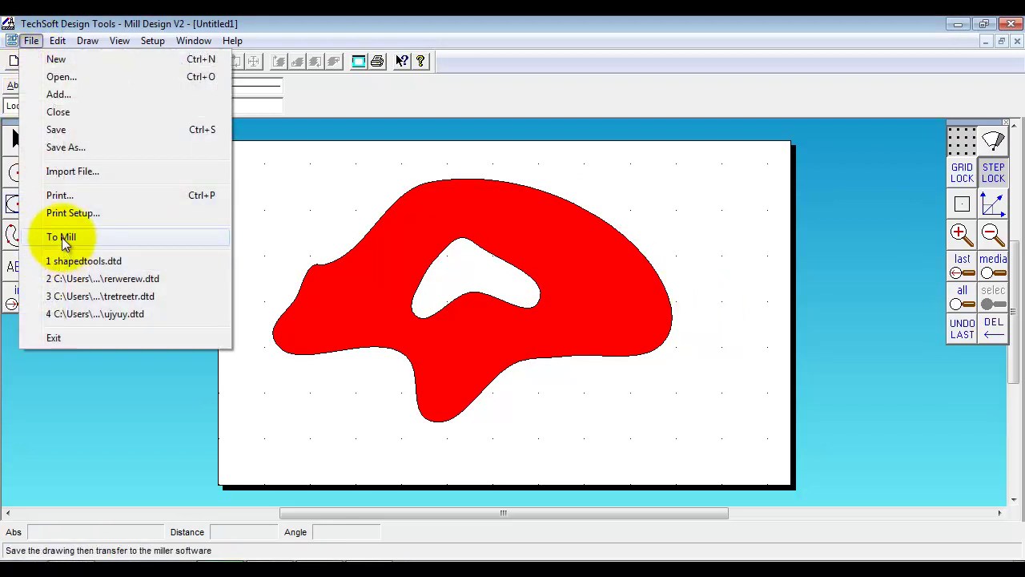
Send the drawing to milling, saving it as fgterewwe.dtd
click(61, 237)
text(fgterewwe)
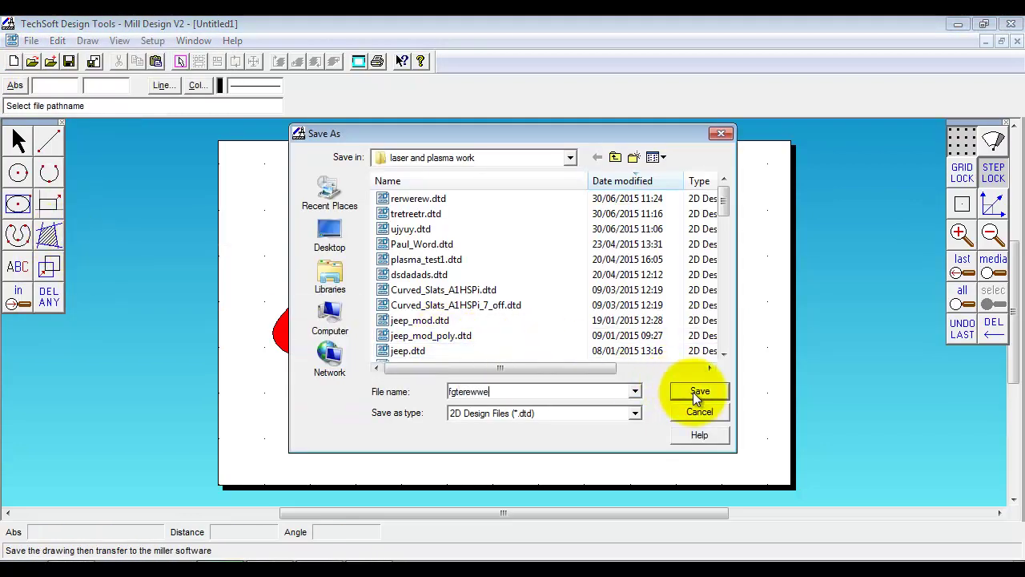
click(693, 392)
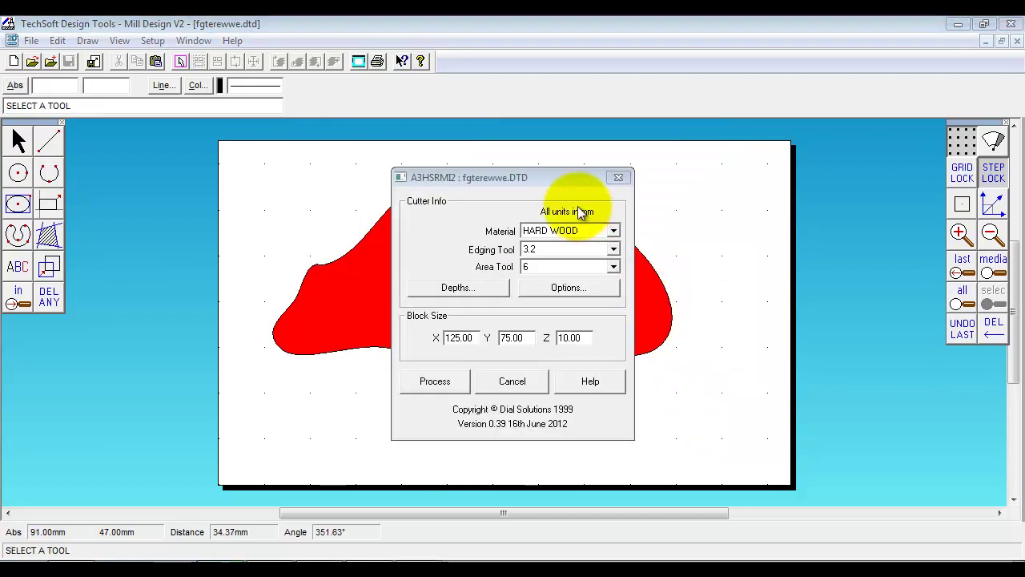
Accept the cutter depths and set the red colour's cutting style to Outside
drag(573, 181, 240, 234)
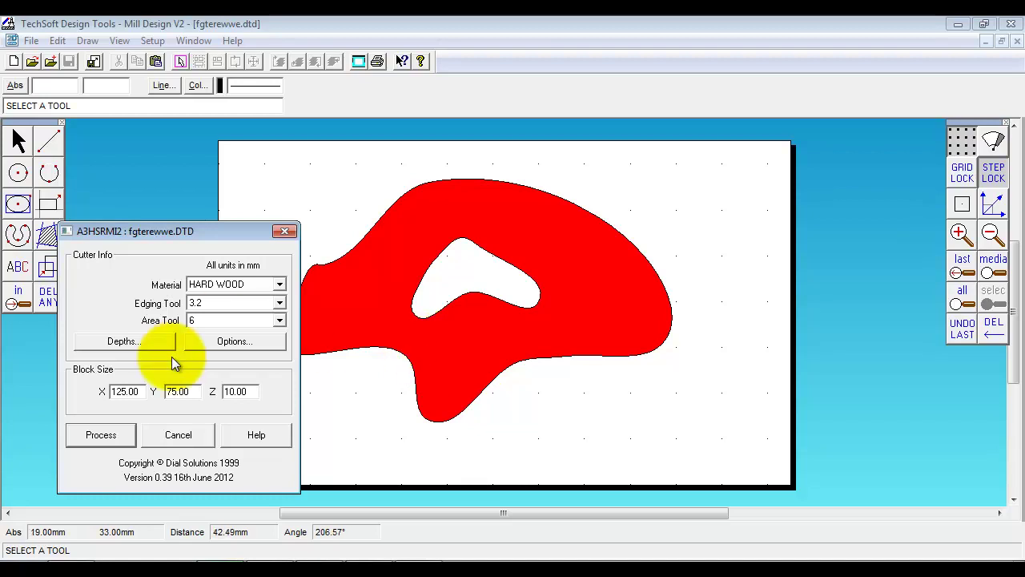
click(124, 341)
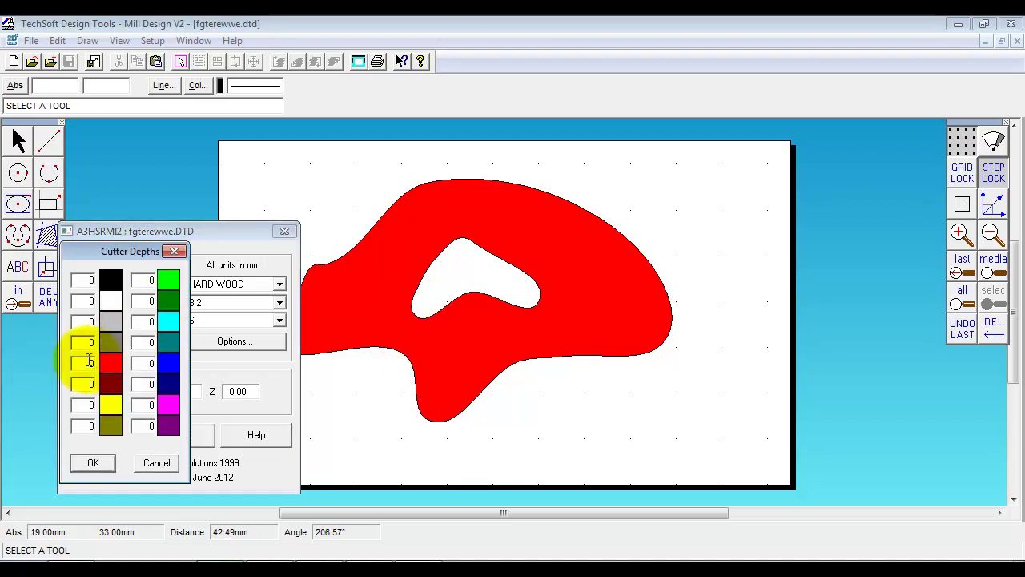
click(96, 463)
click(231, 345)
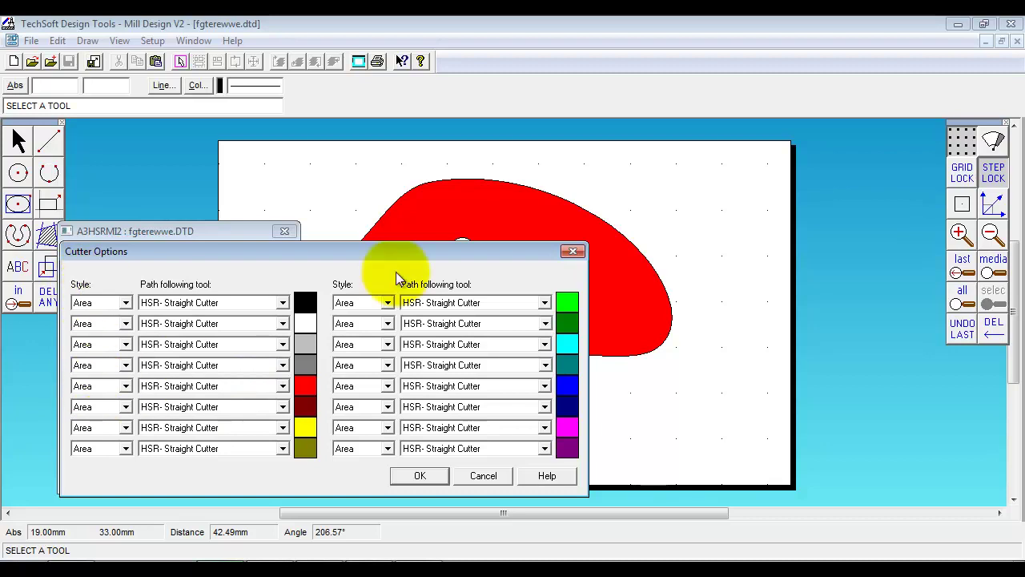
click(126, 385)
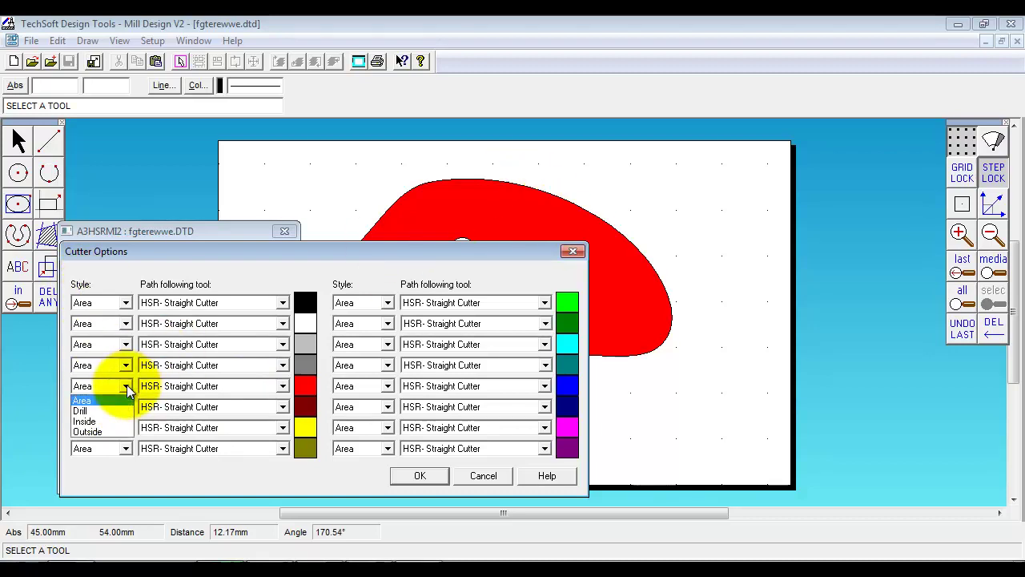
click(94, 432)
click(418, 475)
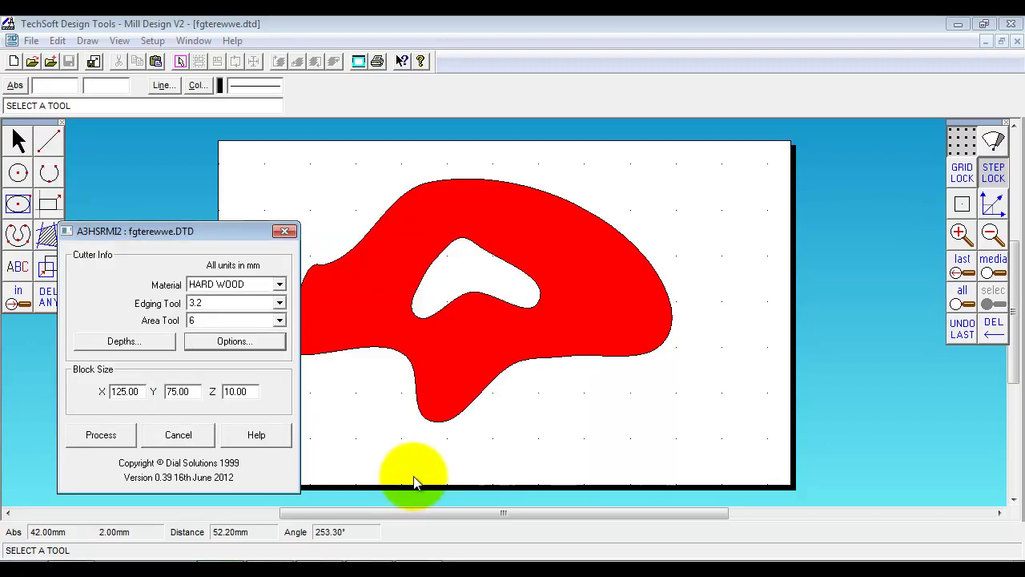
Process the design, save fgterewwe.GMM, and simulate cutting from the uncut block
click(103, 439)
click(510, 348)
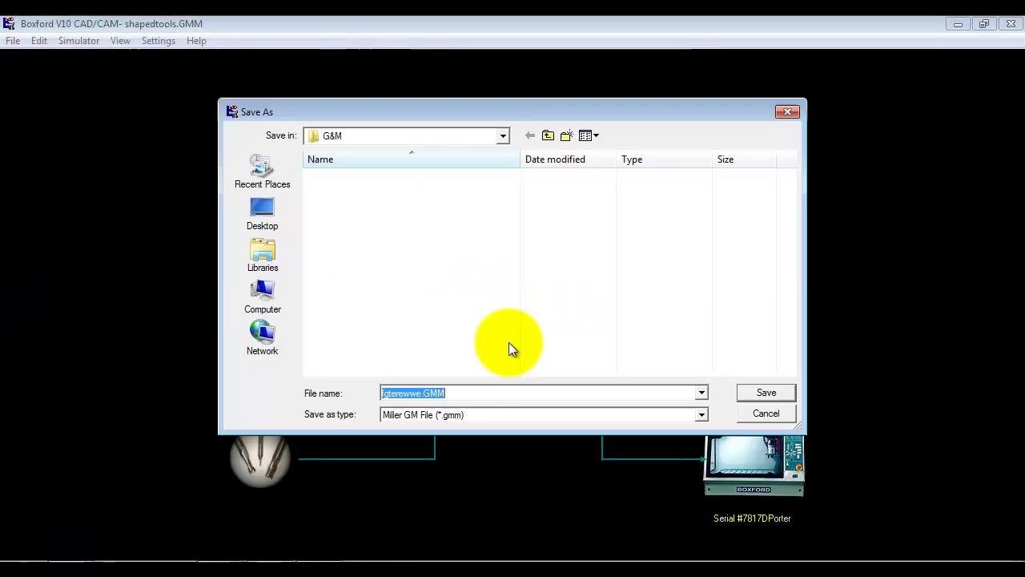
click(755, 390)
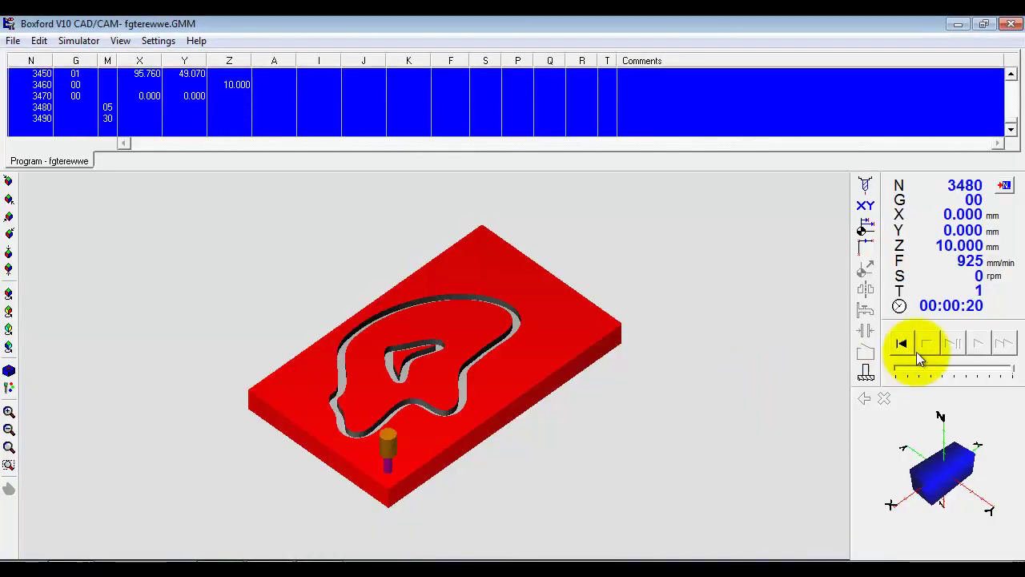
click(901, 346)
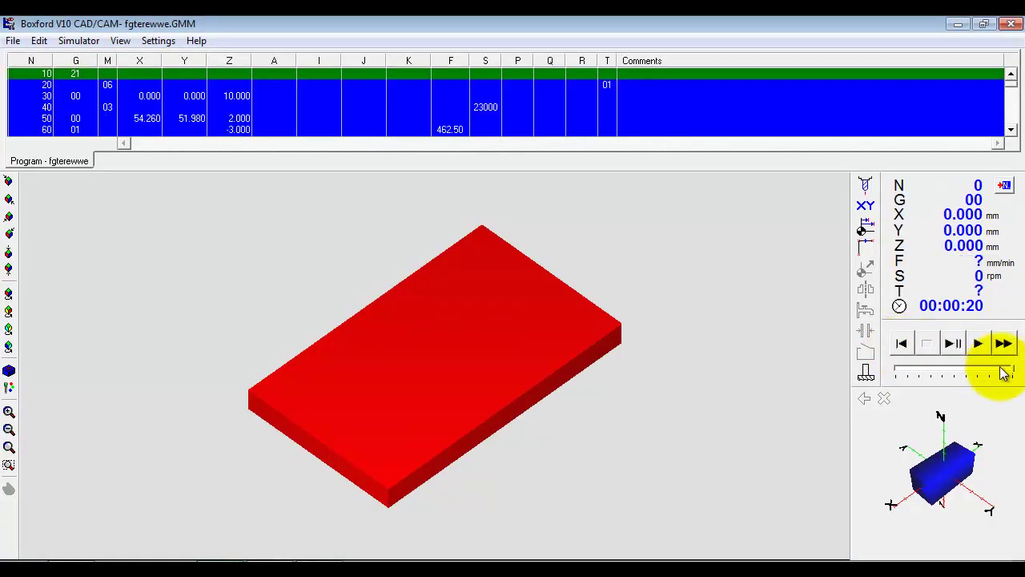
click(979, 344)
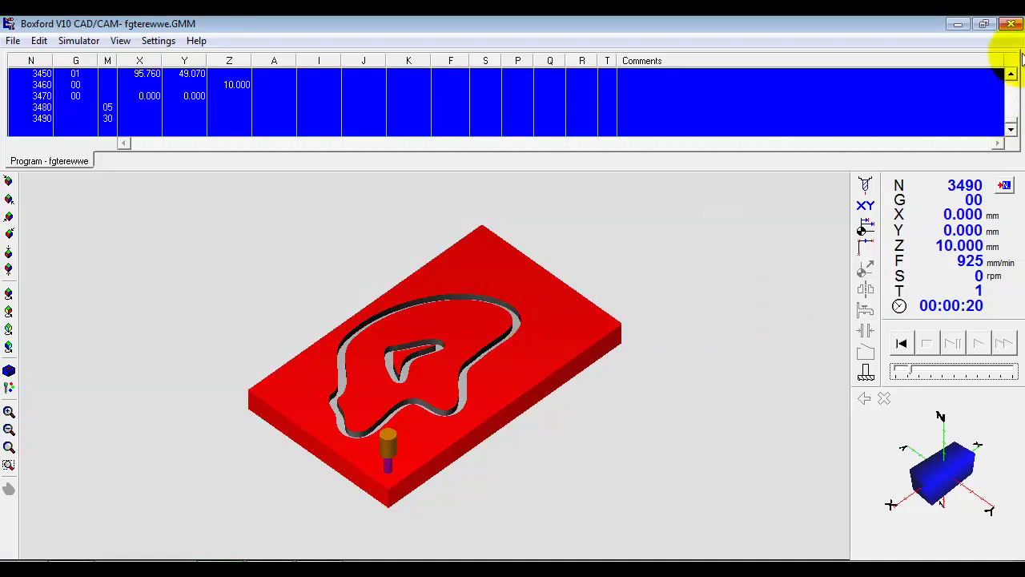
click(1013, 25)
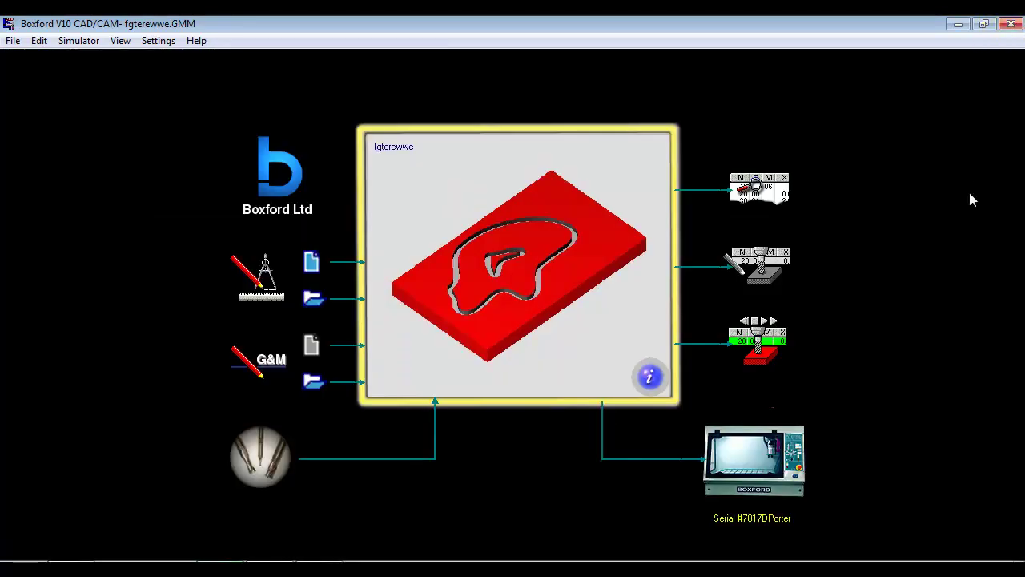